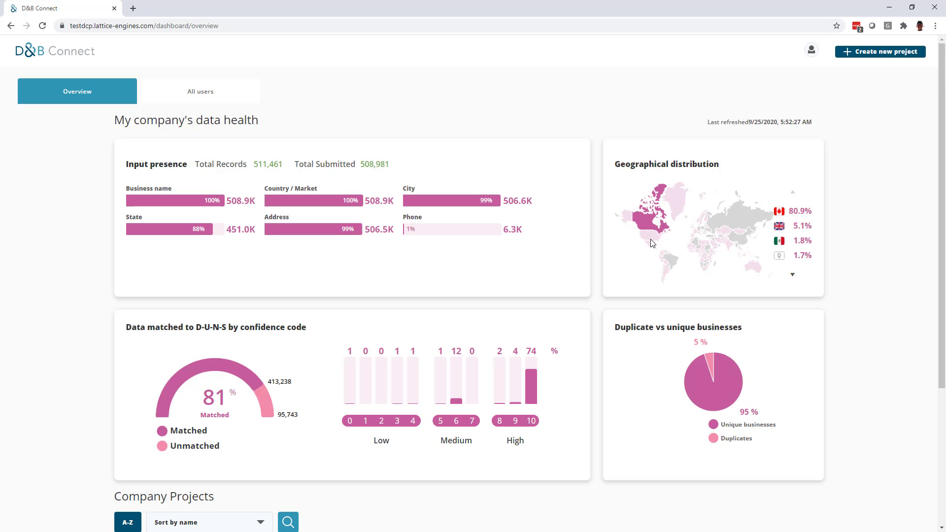
Step: Examine the company's data health charts and the Company Projects list, including its sorting options
mouse_move(653, 243)
mouse_move(731, 396)
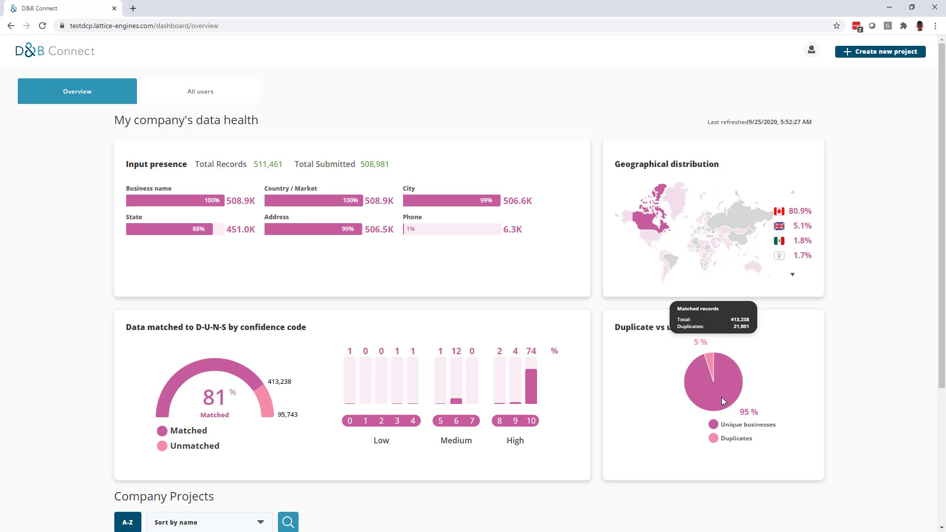
scroll(566, 389, "down", 3)
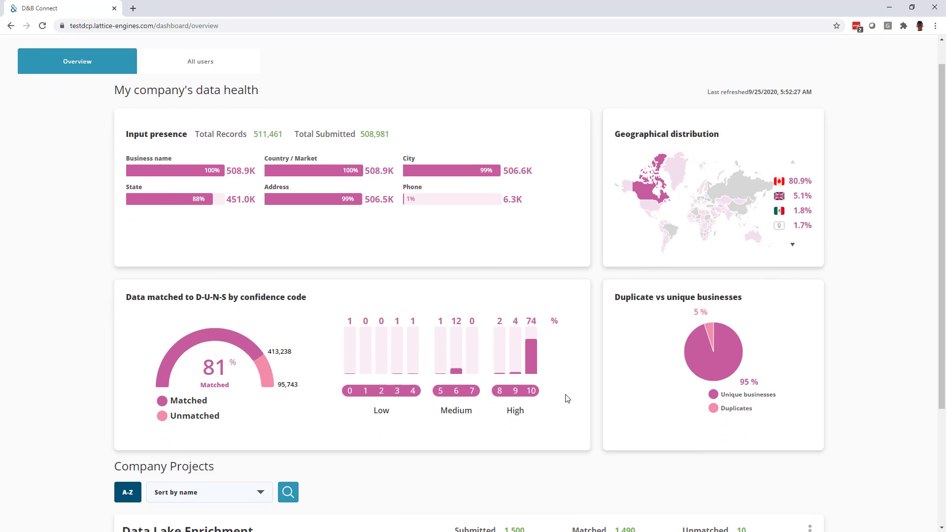
scroll(365, 382, "down", 1)
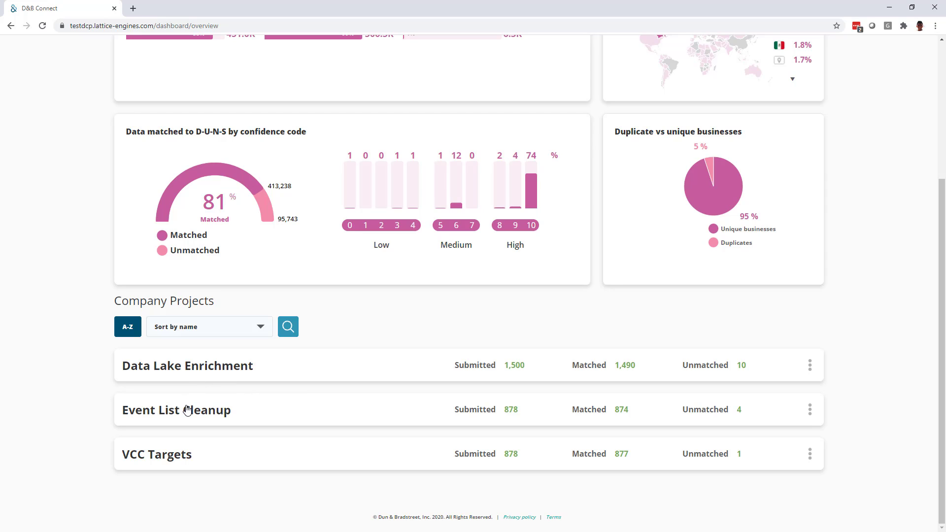
left_click(260, 330)
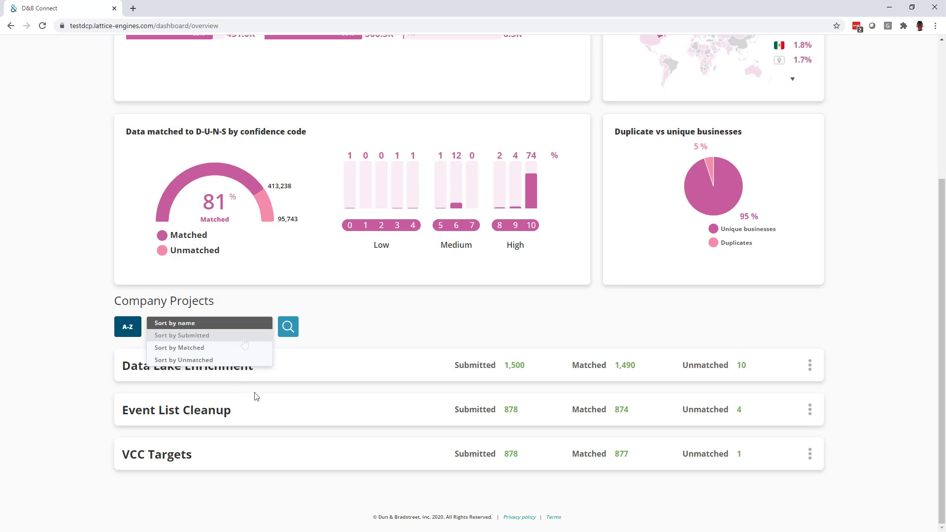
left_click(325, 346)
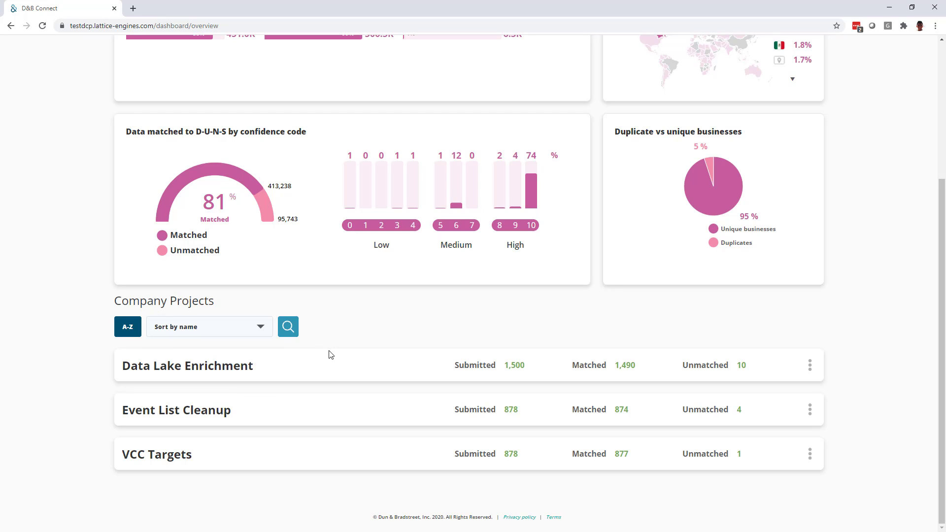
scroll(327, 354, "up", 1)
scroll(330, 356, "up", 1)
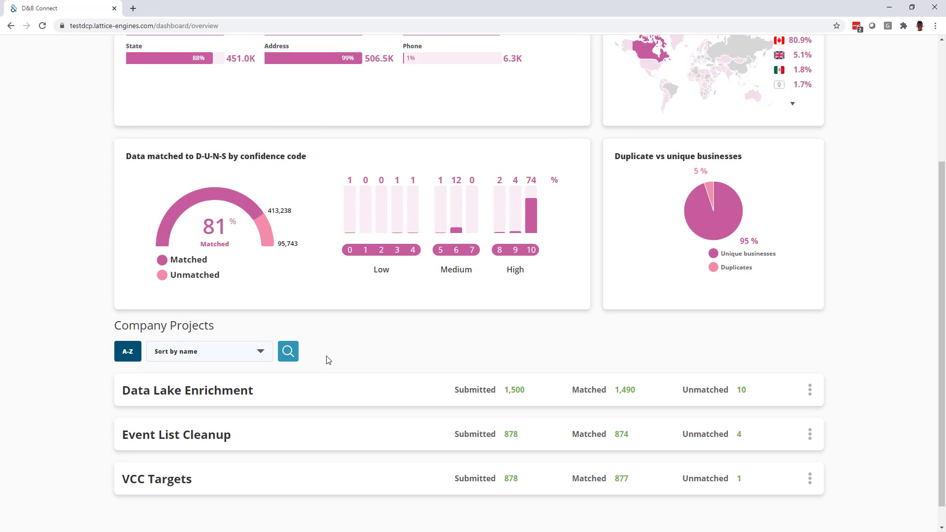
scroll(329, 357, "up", 3)
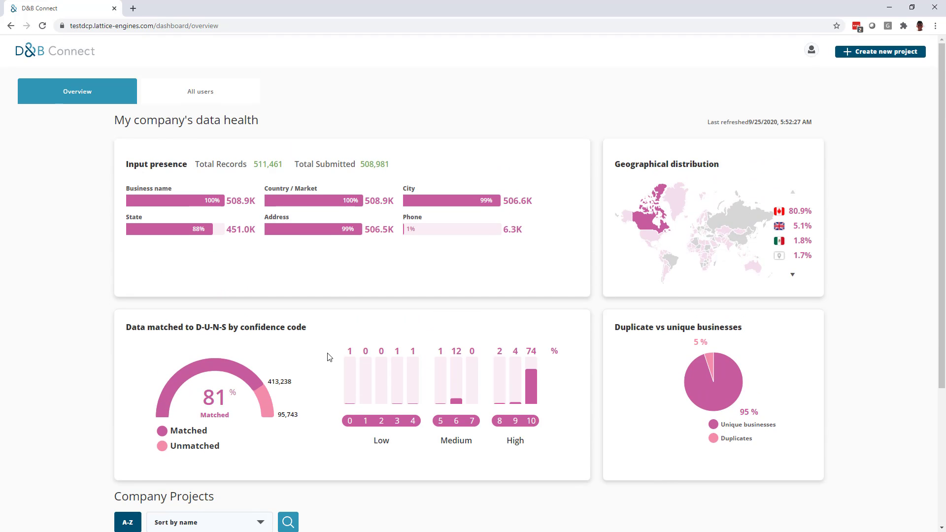
Step: View the list of all users and start creating a new project
left_click(189, 102)
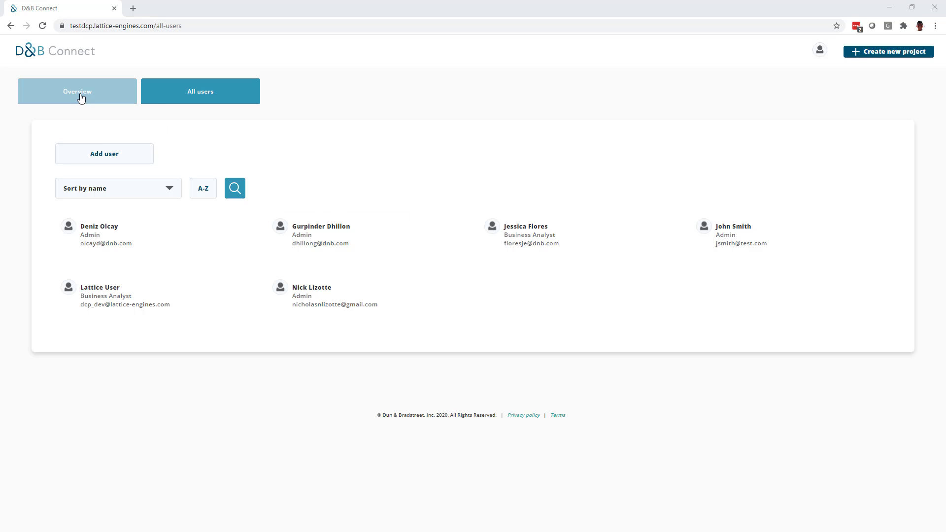
left_click(862, 57)
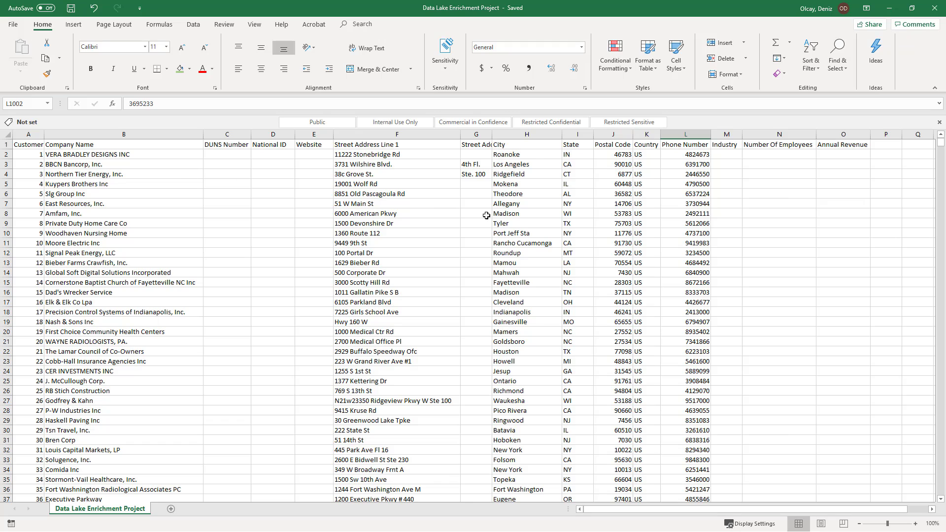
Step: Examine the Industry, Number Of Employees, Annual Revenue and DUNS Number columns of the Excel workbook, and return to D&B Connect
left_click(720, 134)
left_click(779, 134)
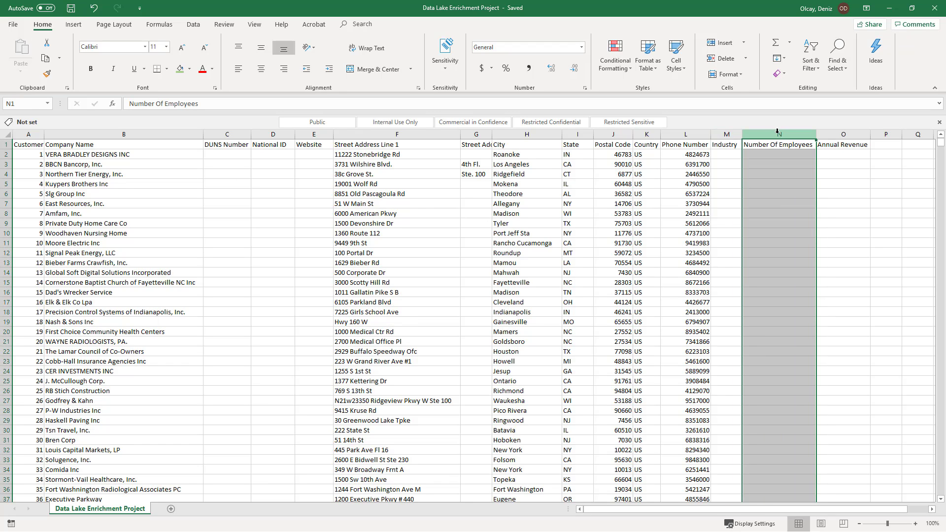
left_click(839, 134)
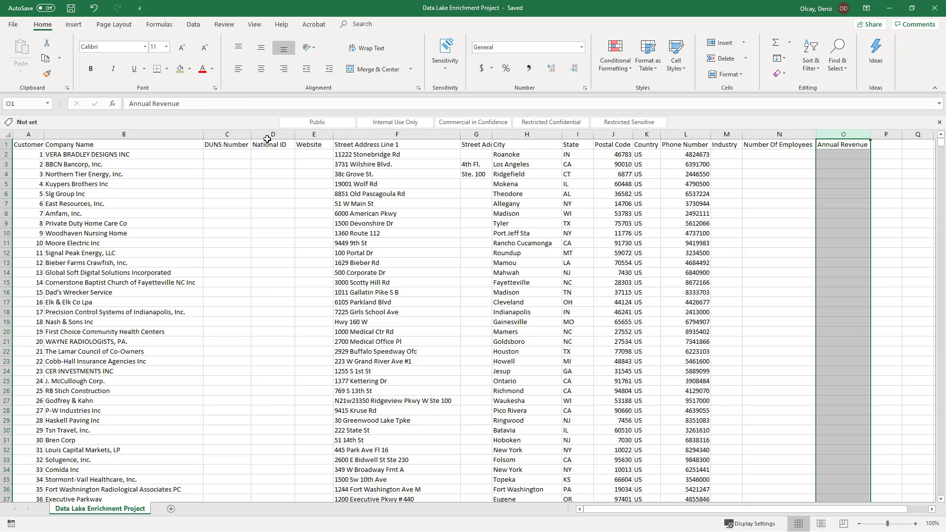
left_click(224, 133)
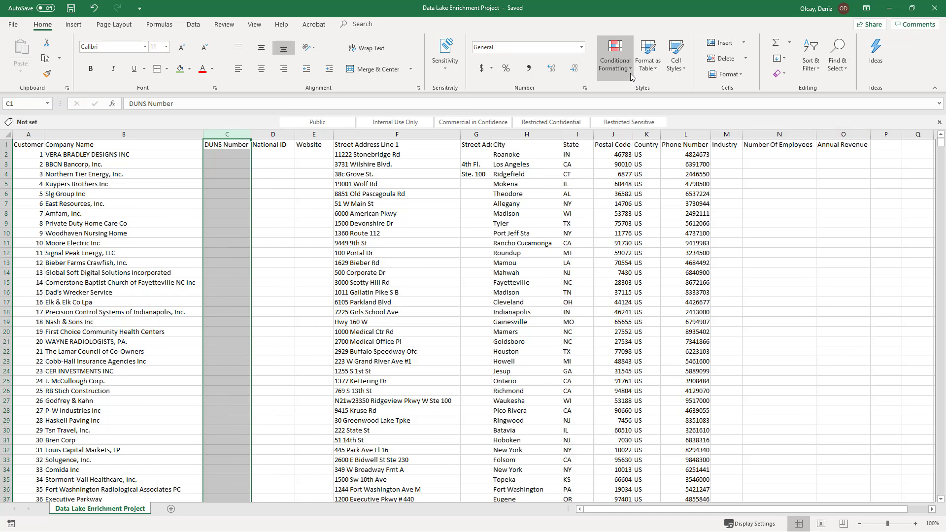
left_click(890, 8)
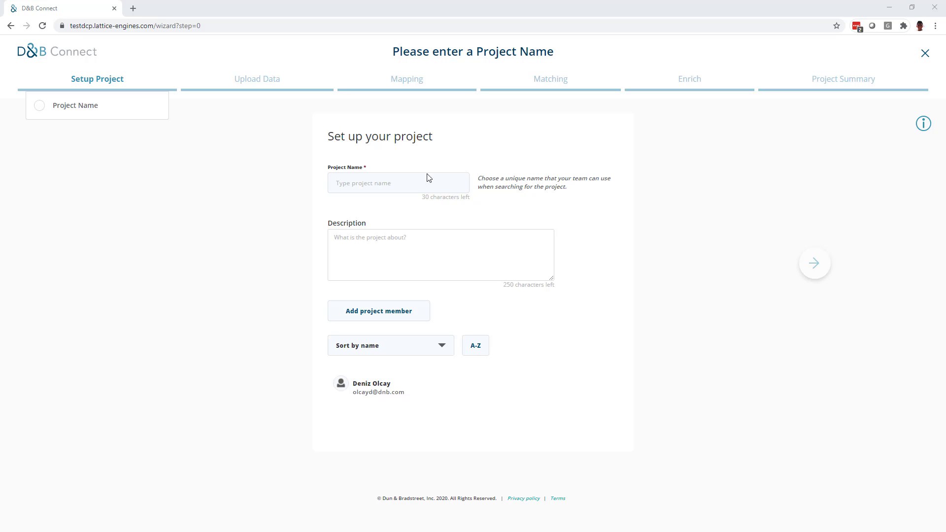
Step: Name the project "Data Lake Enrichment" and describe it as "Append key data elements"
left_click(416, 181)
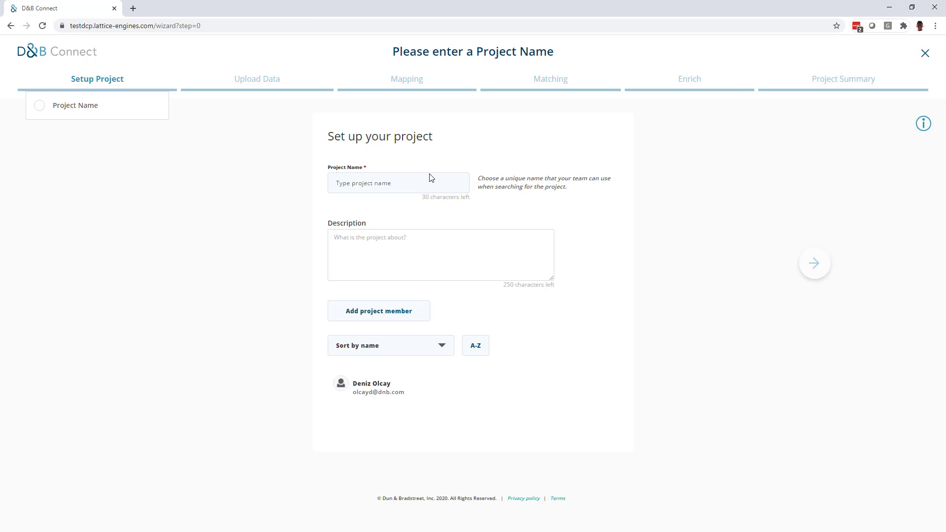
type("Data Lake ")
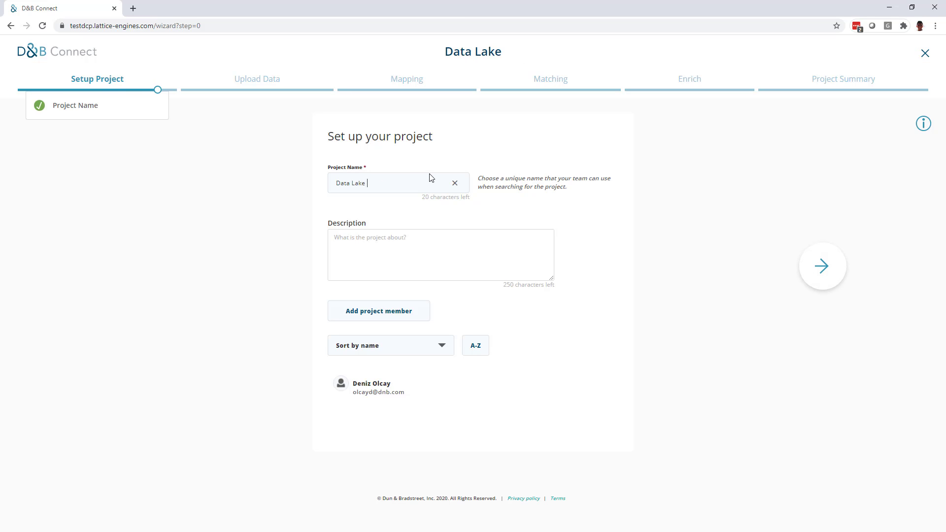
type("Enrichment")
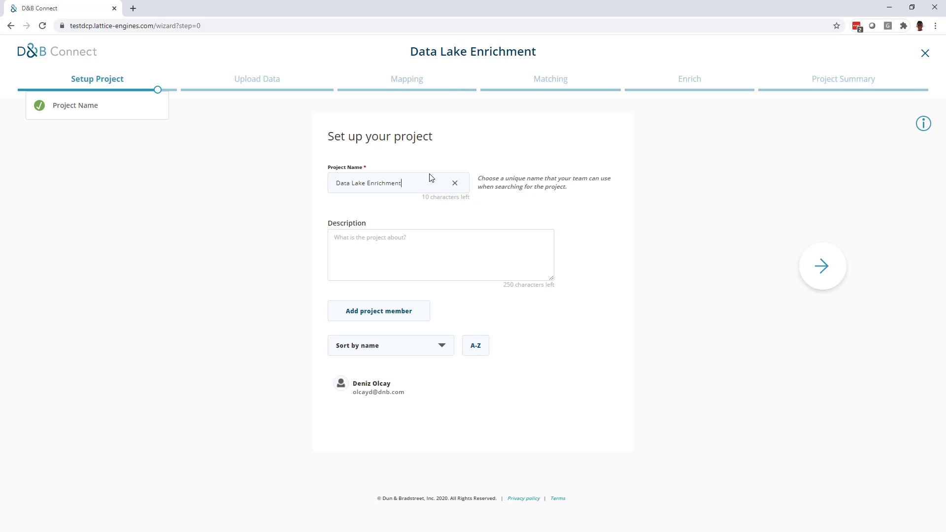
left_click(373, 237)
type("A")
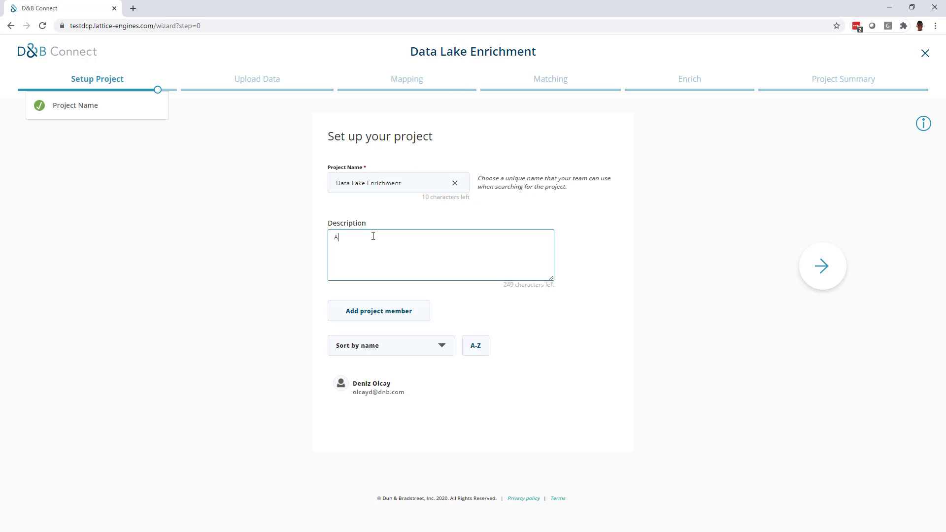
type("ppend key data elementsx")
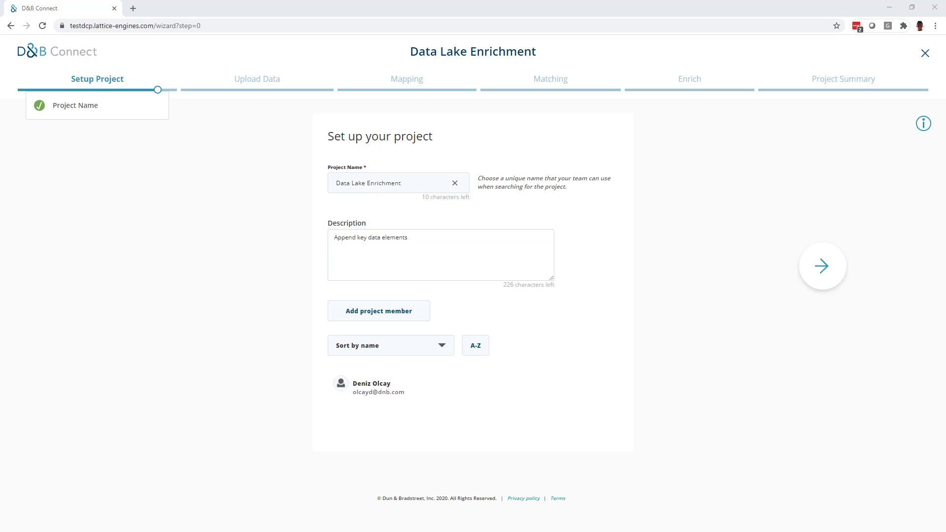
Step: Find a colleague by first name, add them as a project member and continue to the data upload stage
left_click(414, 316)
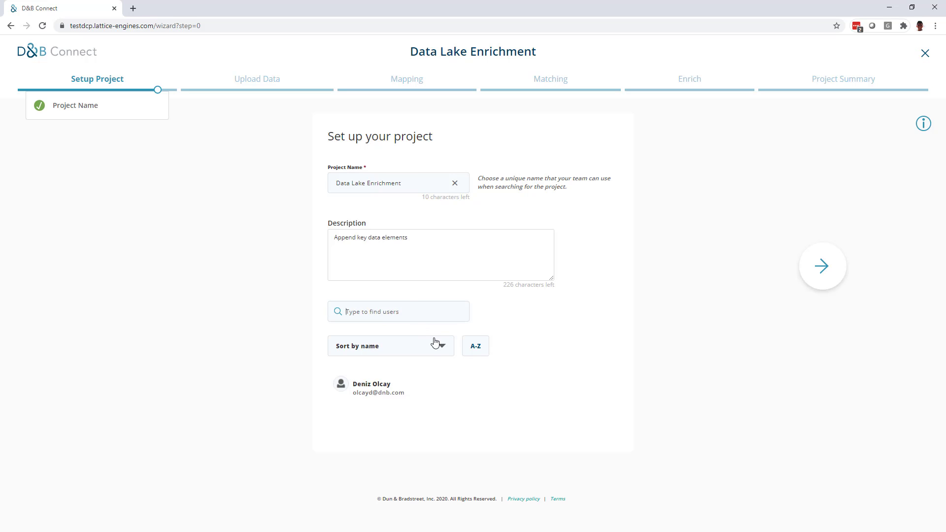
type("john")
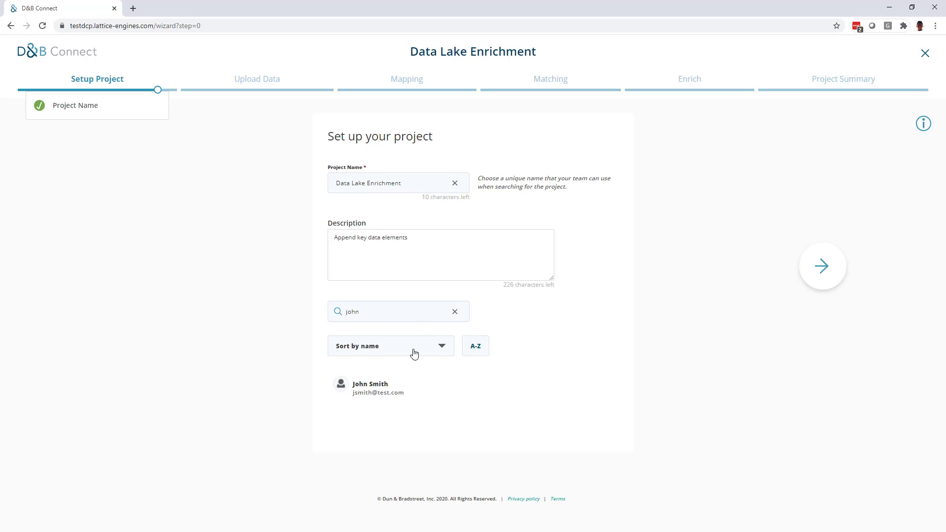
left_click(402, 402)
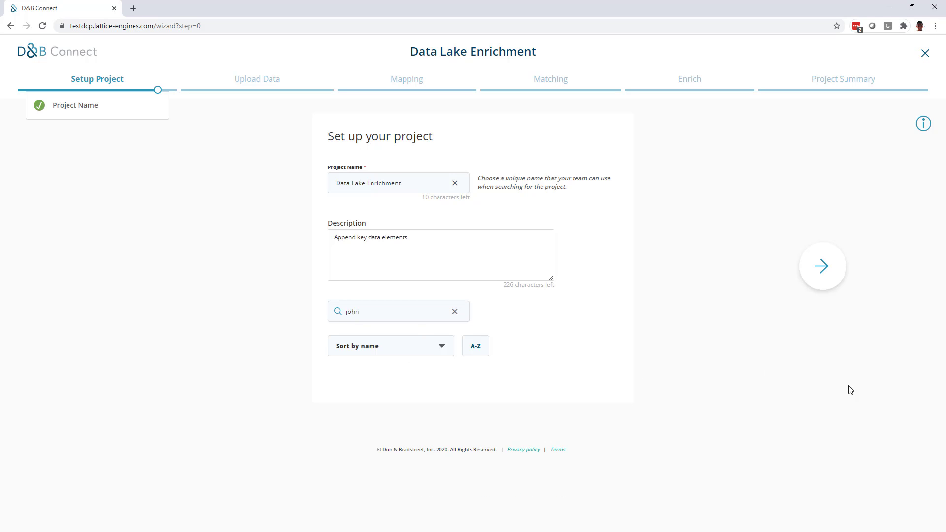
left_click(818, 274)
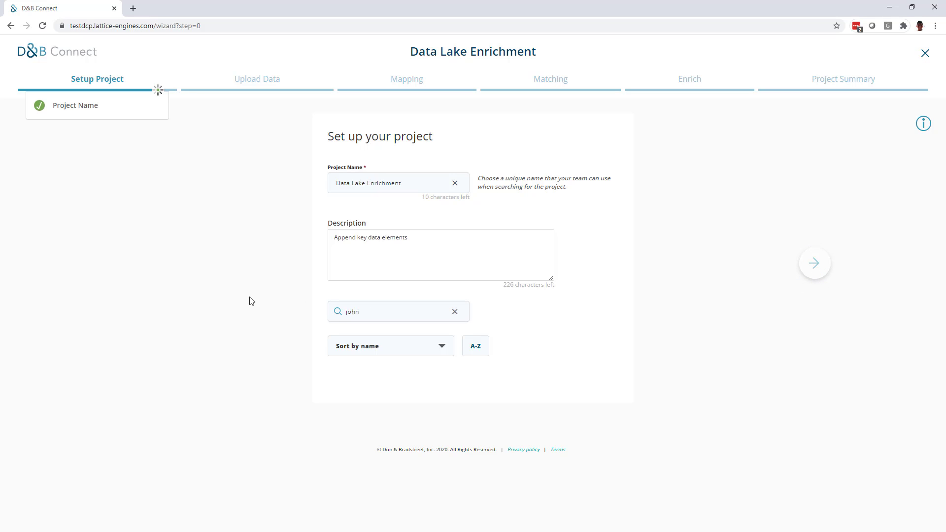
Step: Create a source named "Data Lake" from the Data Lake Enrichment Project file and confirm the upload
left_click(374, 195)
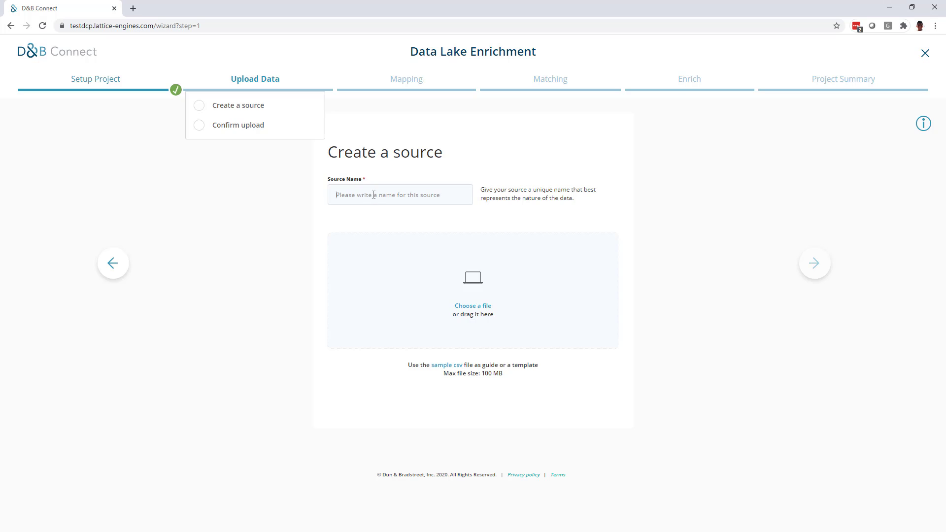
type("Data Lake")
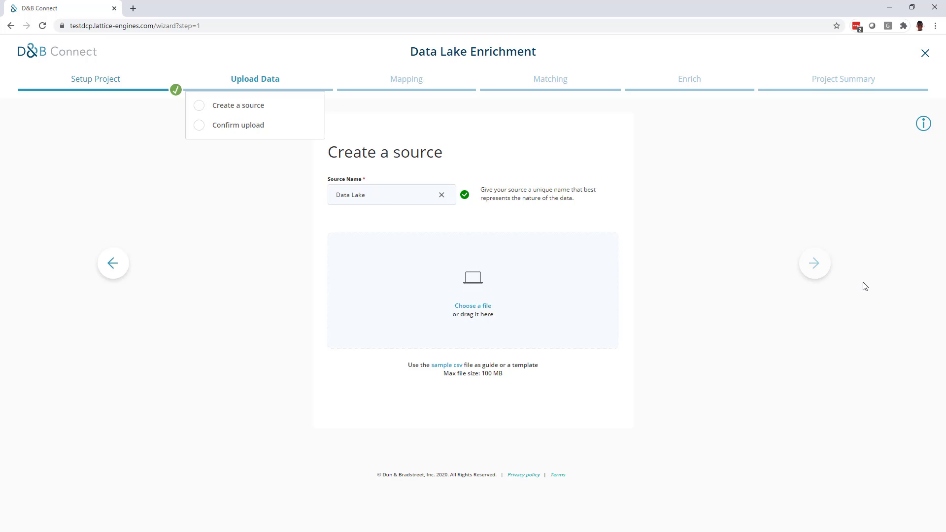
left_click_drag(643, 57, 471, 304)
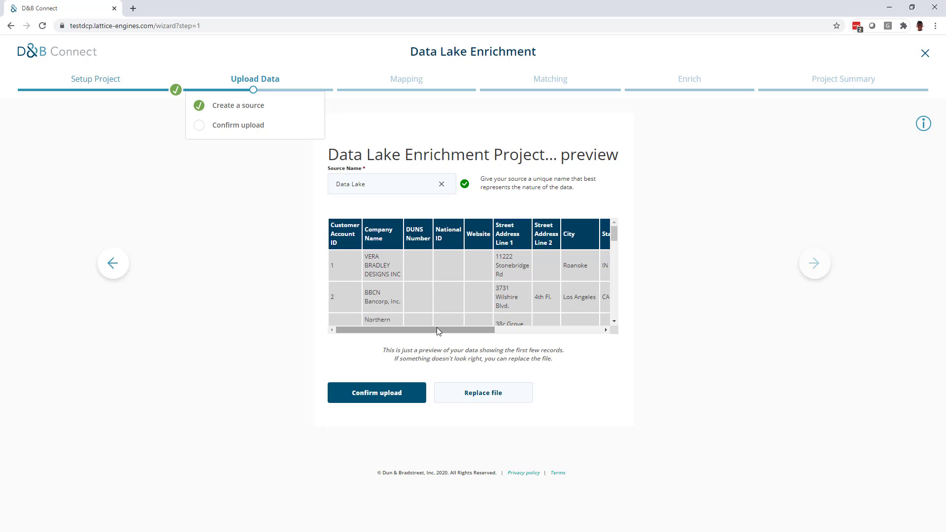
mouse_move(431, 328)
left_mouse_down()
mouse_move(509, 329)
mouse_move(428, 333)
left_mouse_up()
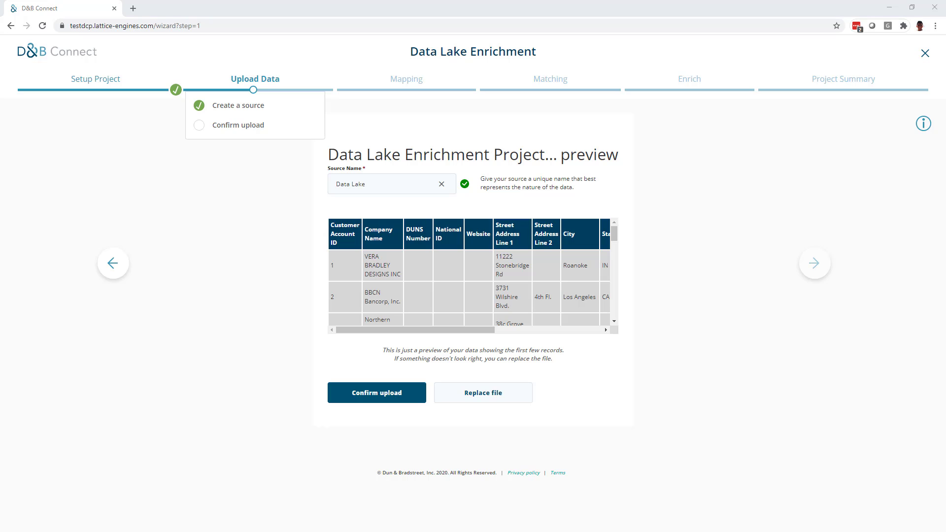
left_click(382, 398)
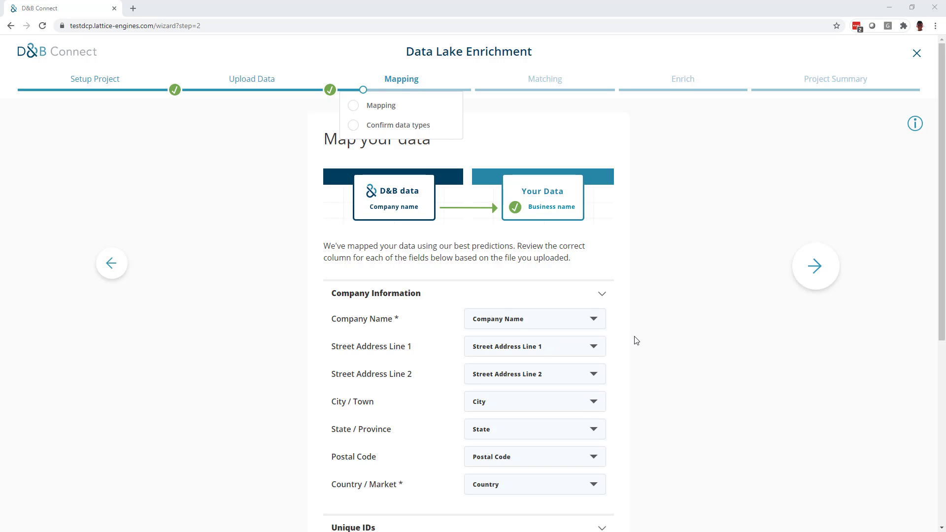
Step: Review the predicted column mappings, checking the options for Street Address Line 1, and accept them to proceed to the data types
scroll(633, 340, "down", 1)
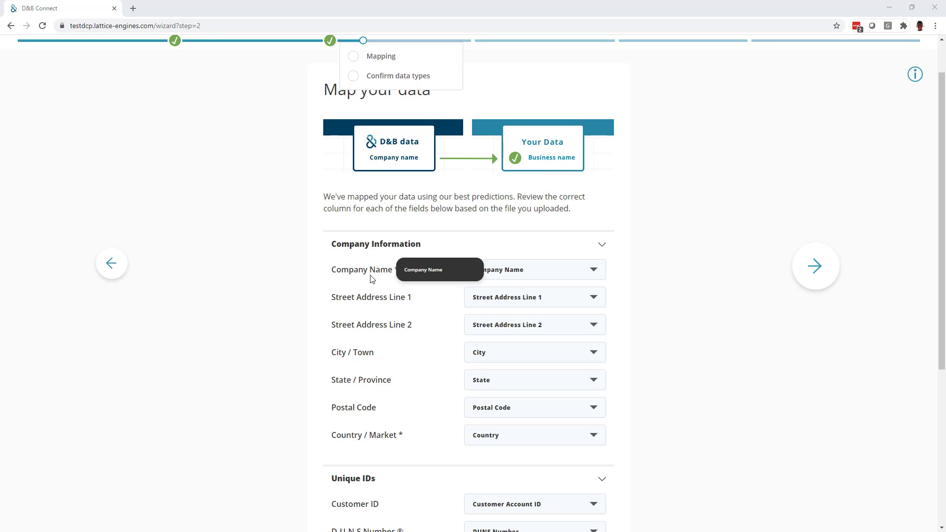
scroll(373, 284, "down", 2)
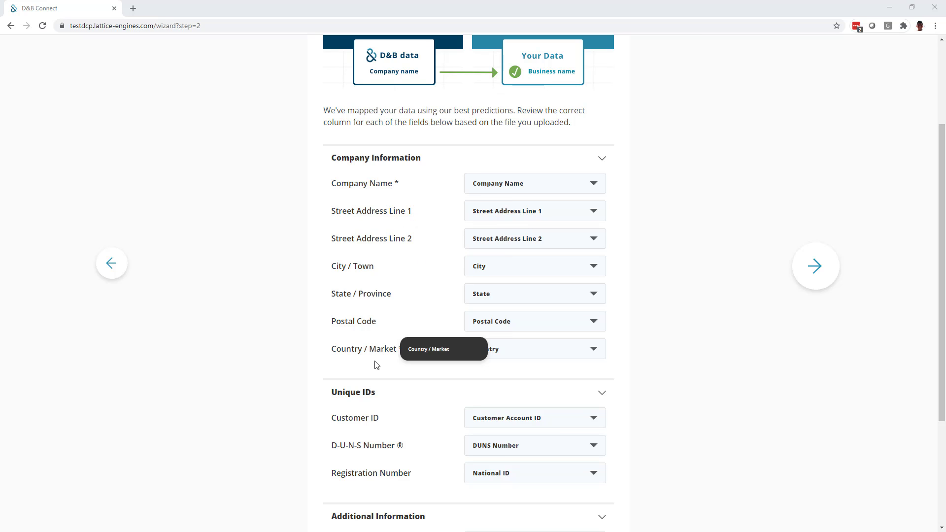
left_click(593, 211)
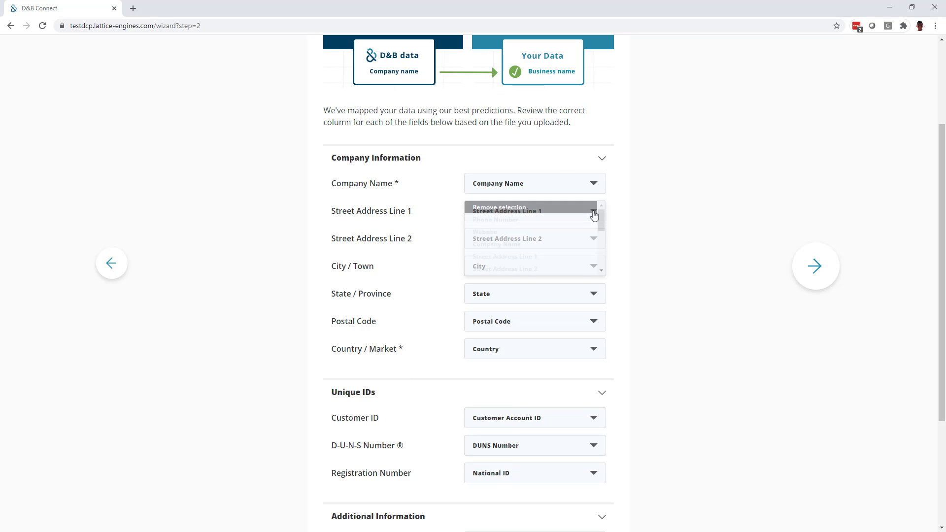
left_click_drag(603, 224, 602, 256)
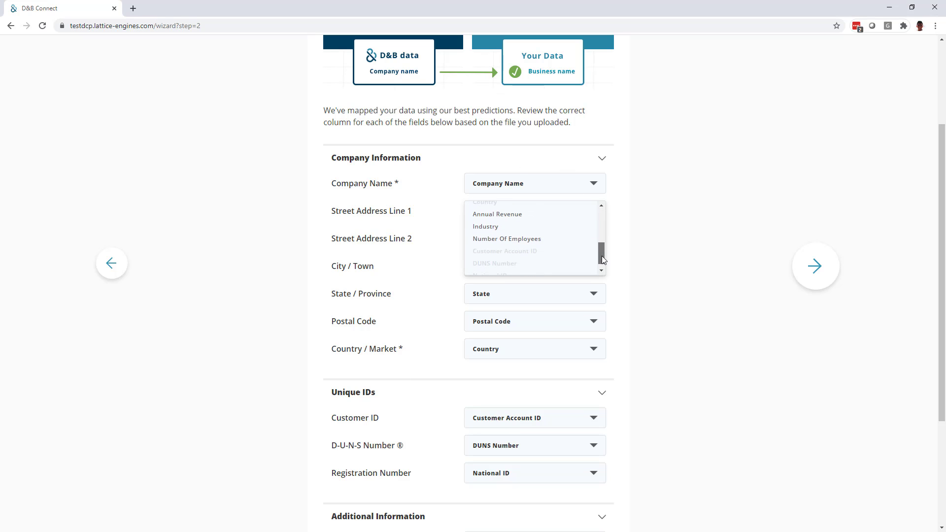
left_click(638, 248)
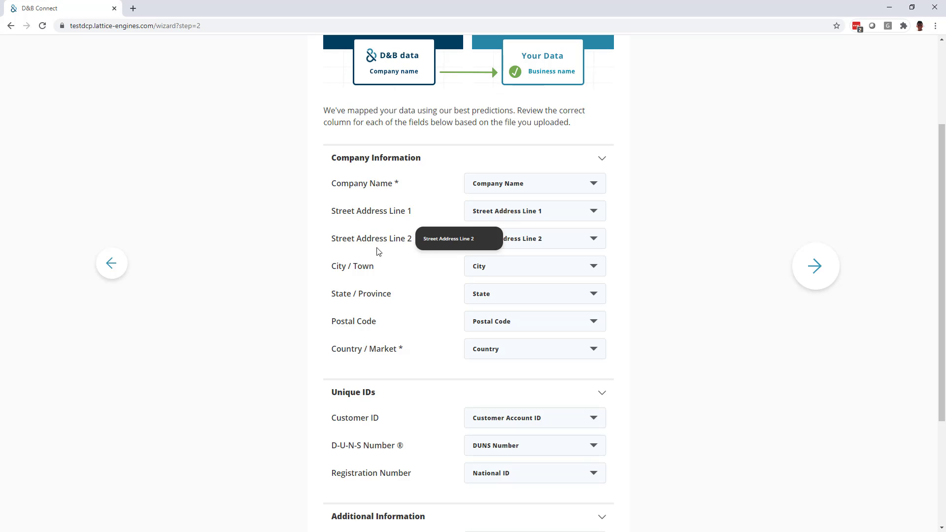
scroll(401, 282, "down", 3)
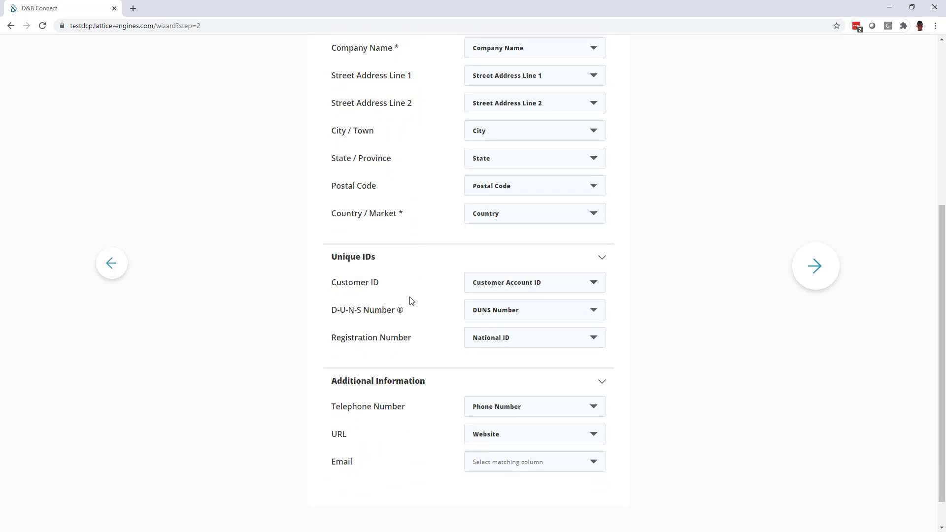
scroll(412, 300, "up", 5)
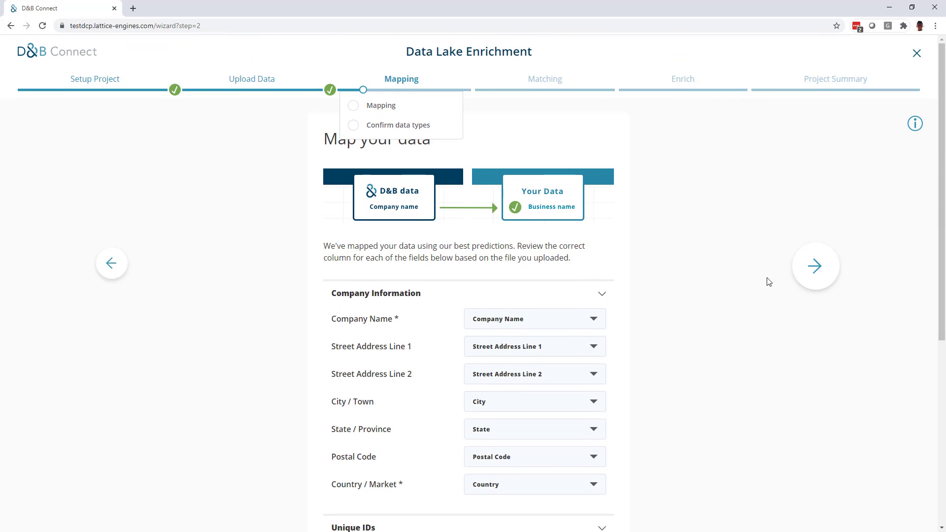
left_click(814, 267)
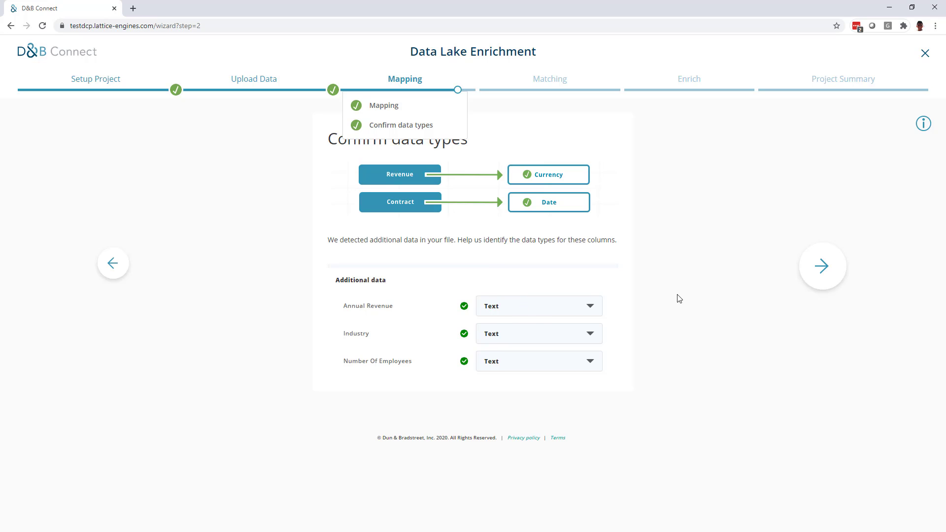
Step: Accept the Text data types for the additional columns, continue to matching, and check the Base Rule's confidence slider and rule options
left_click(821, 270)
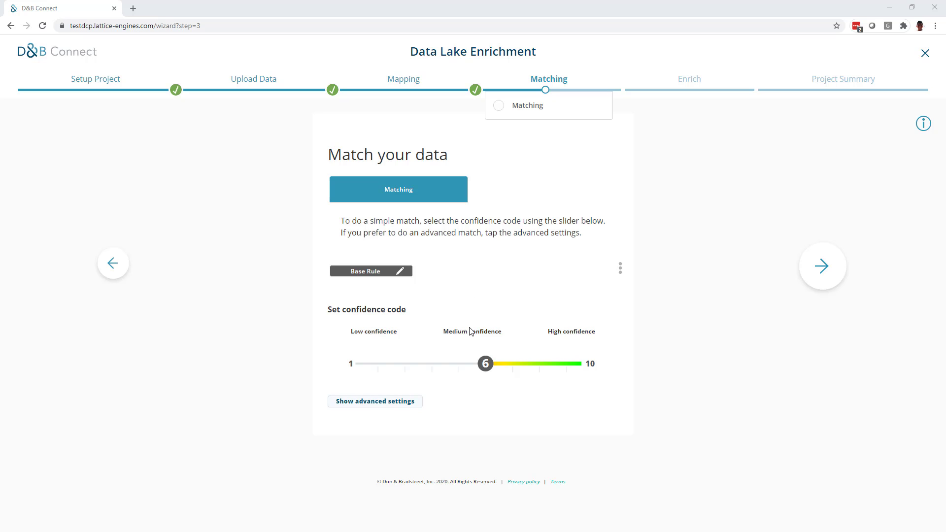
left_click_drag(486, 370, 473, 385)
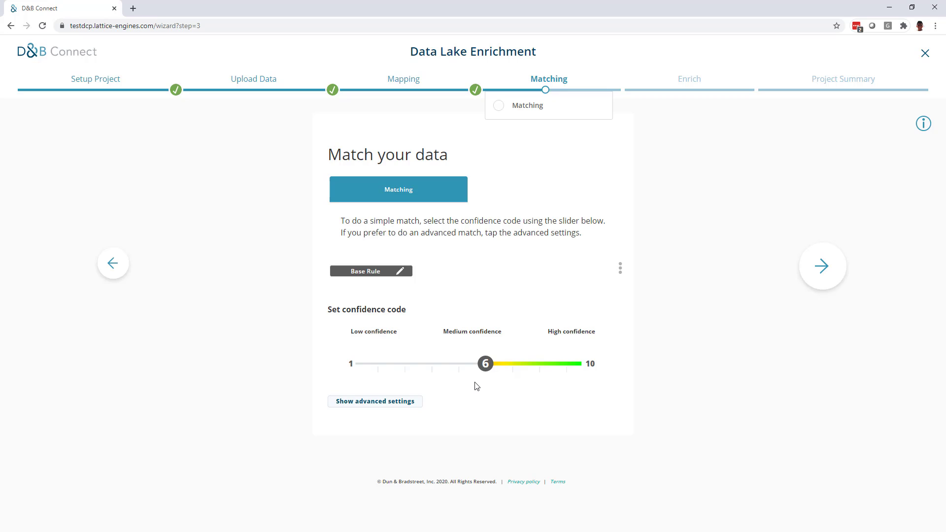
left_click(620, 268)
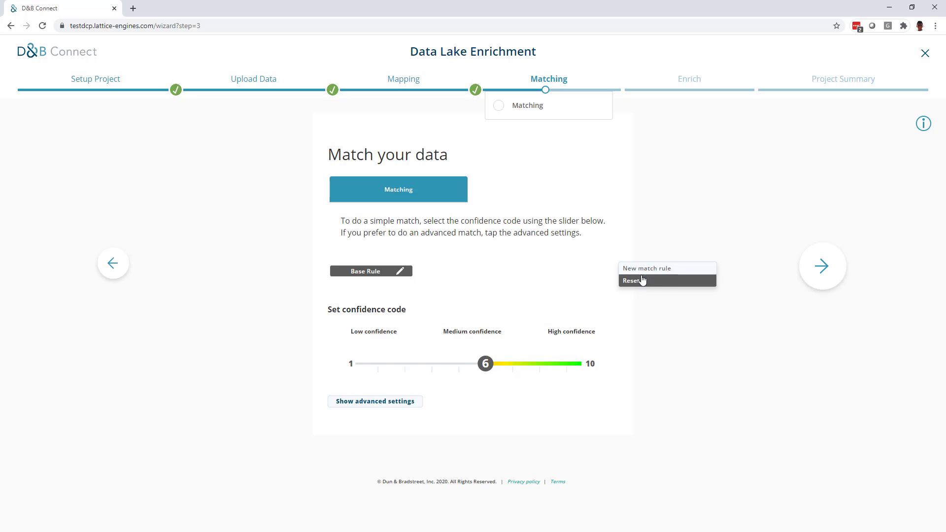
left_click(551, 281)
Step: Show the advanced match settings, review the country and market selection, and switch the match quality to Easy match string setup
left_click(384, 403)
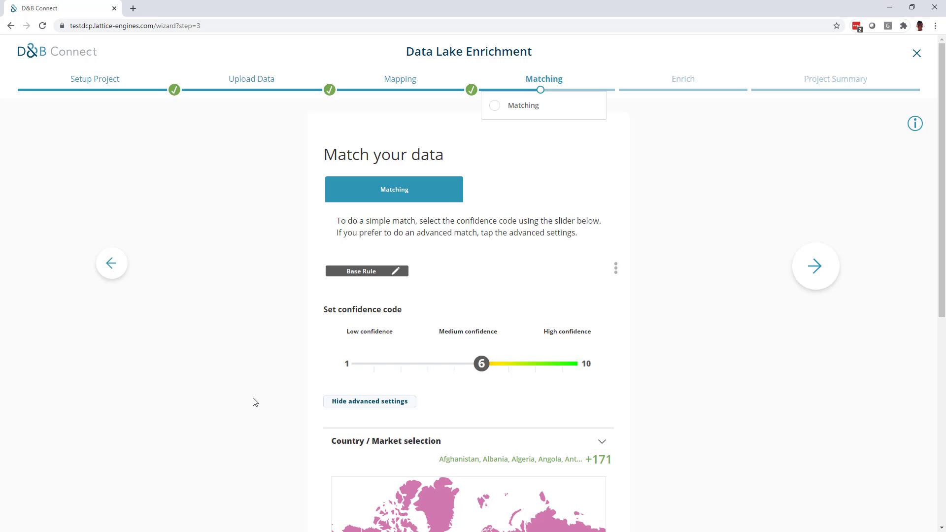
scroll(255, 403, "down", 3)
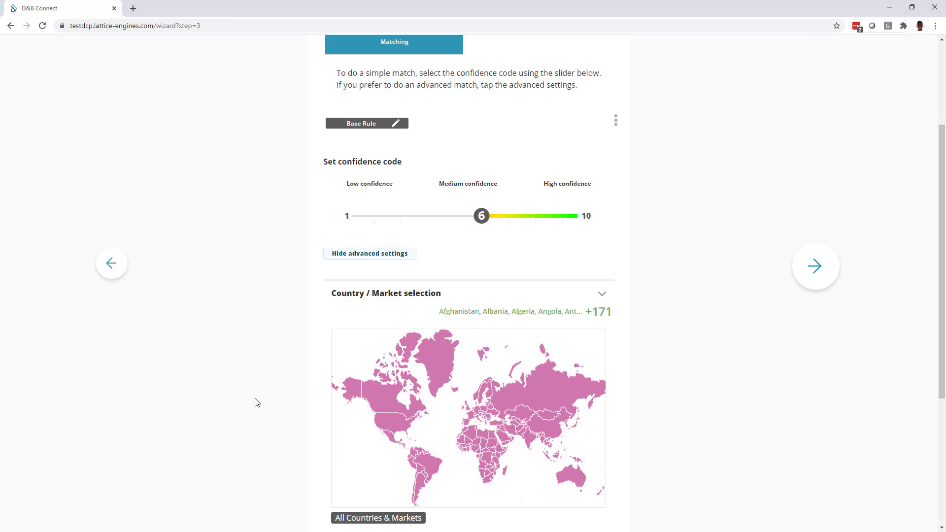
scroll(406, 345, "down", 3)
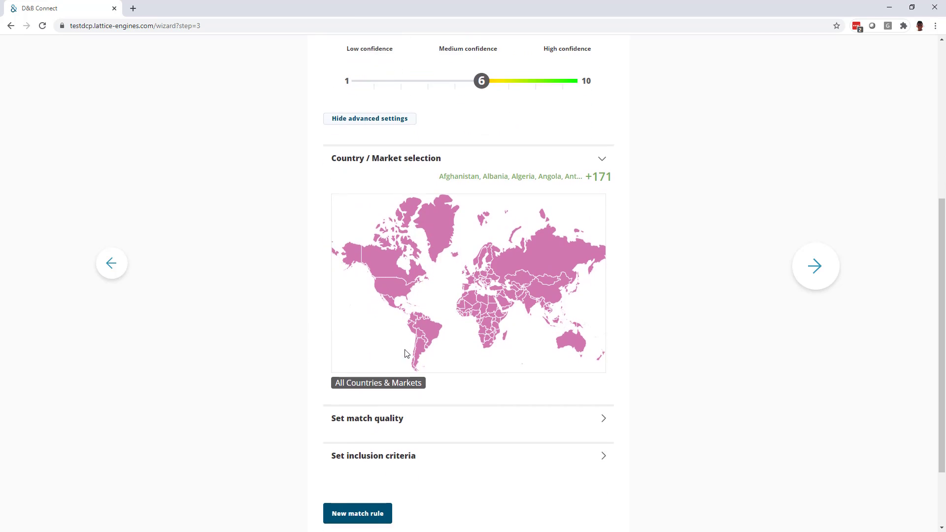
scroll(394, 304, "down", 2)
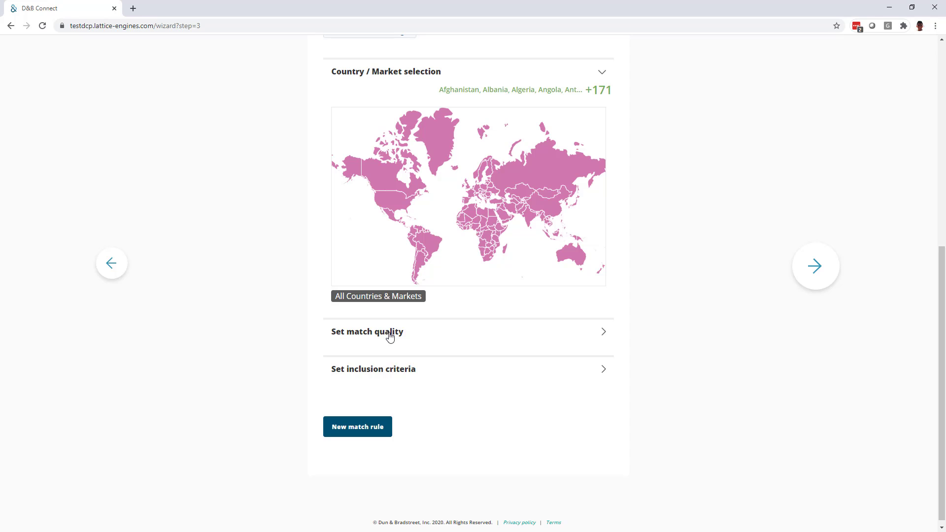
left_click(388, 335)
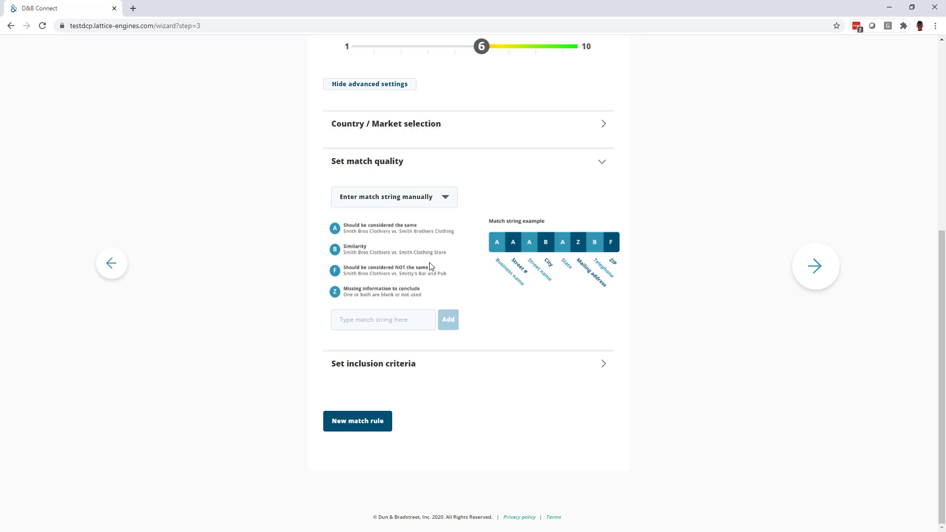
left_click(408, 198)
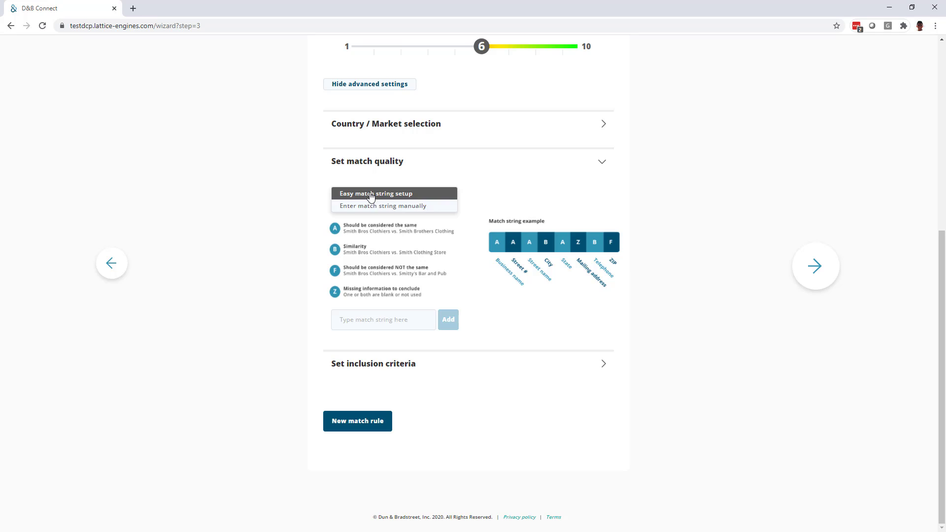
left_click(371, 194)
scroll(501, 241, "down", 1)
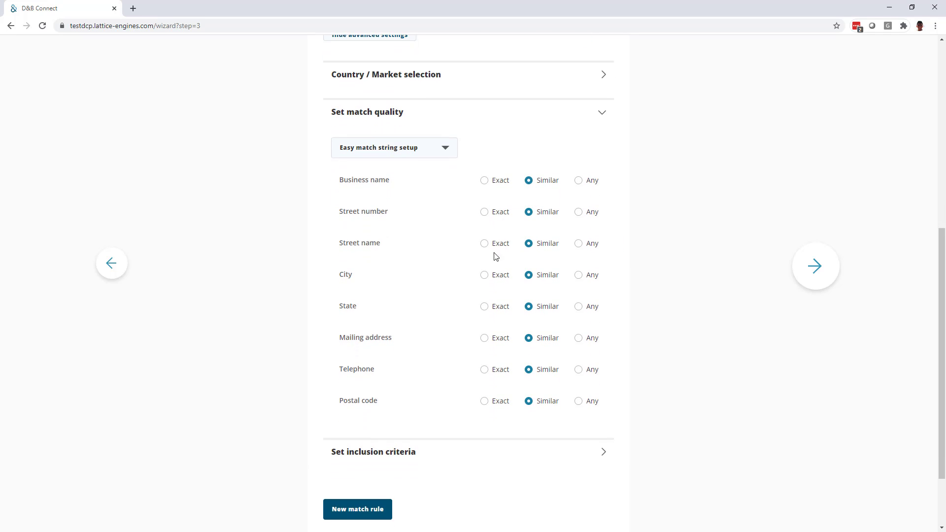
Step: Review the inclusion criteria of the Base Rule and continue to the enrichment stage
scroll(423, 351, "down", 2)
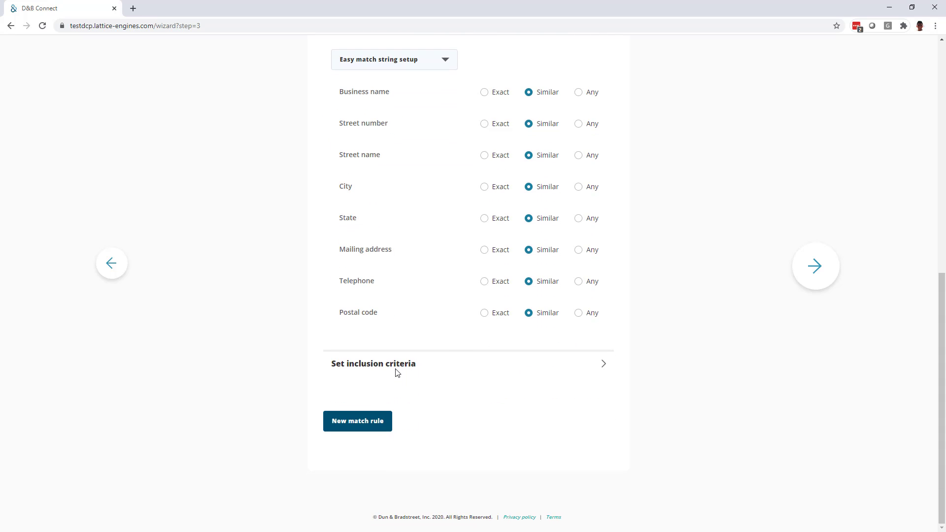
left_click(397, 373)
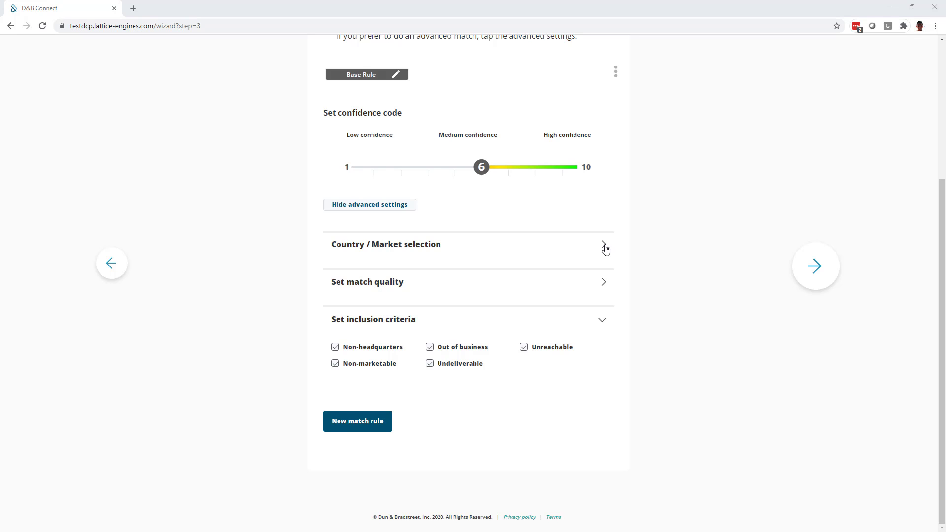
scroll(695, 307, "up", 4)
left_click(810, 277)
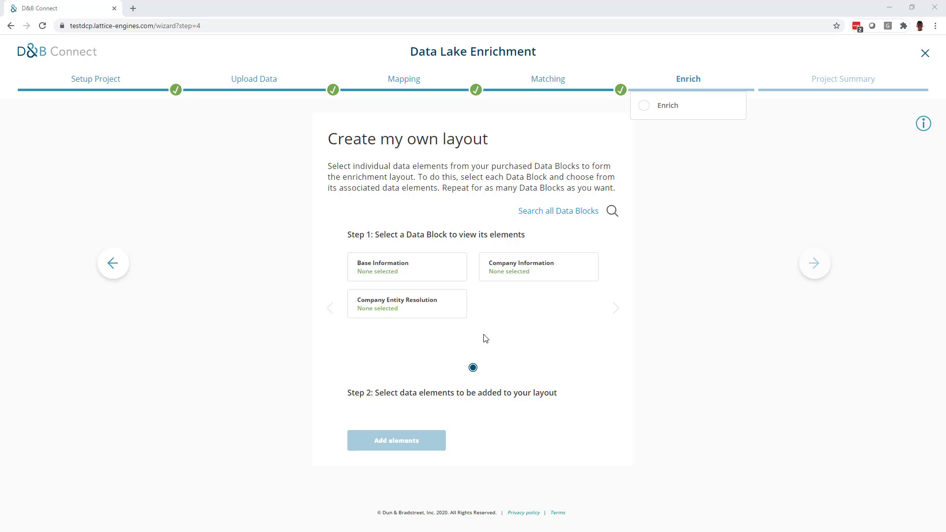
Step: Add all elements of the Base Information data block to the enrichment layout
left_click(415, 277)
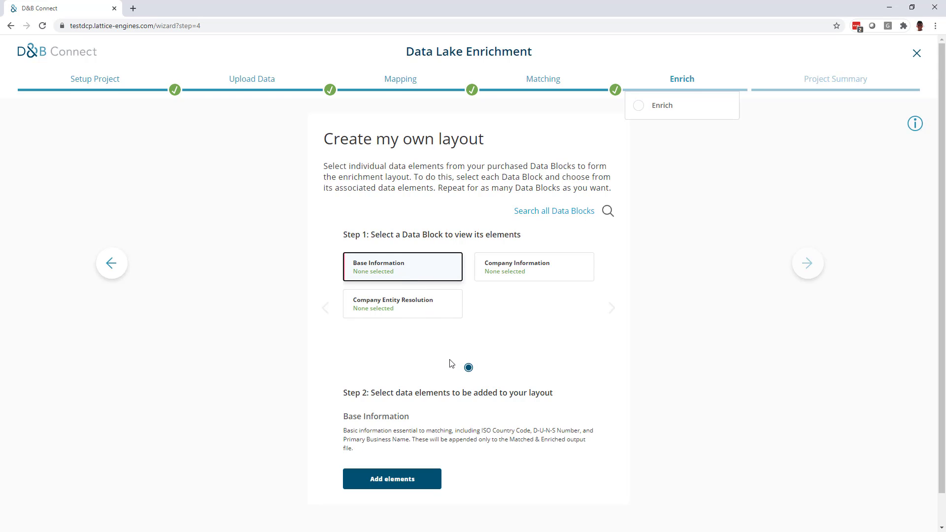
scroll(449, 374, "down", 1)
left_click(408, 448)
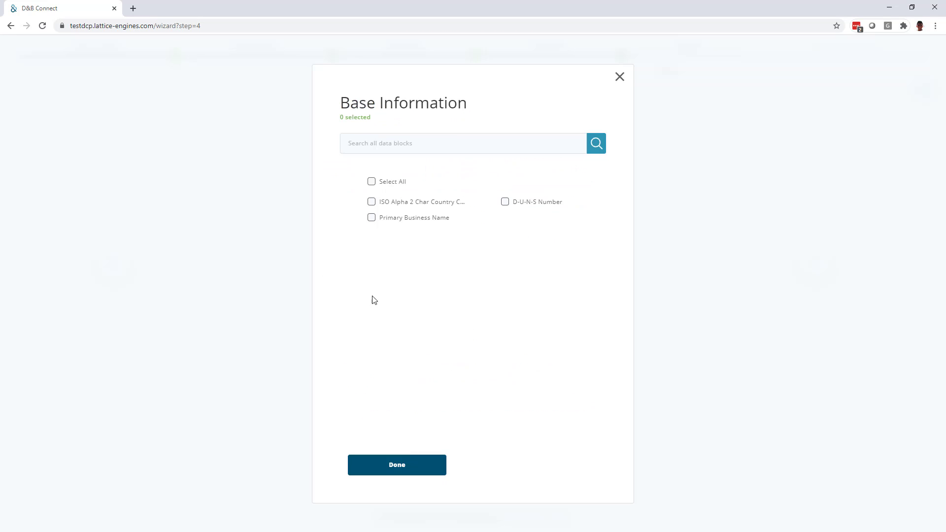
left_click(371, 183)
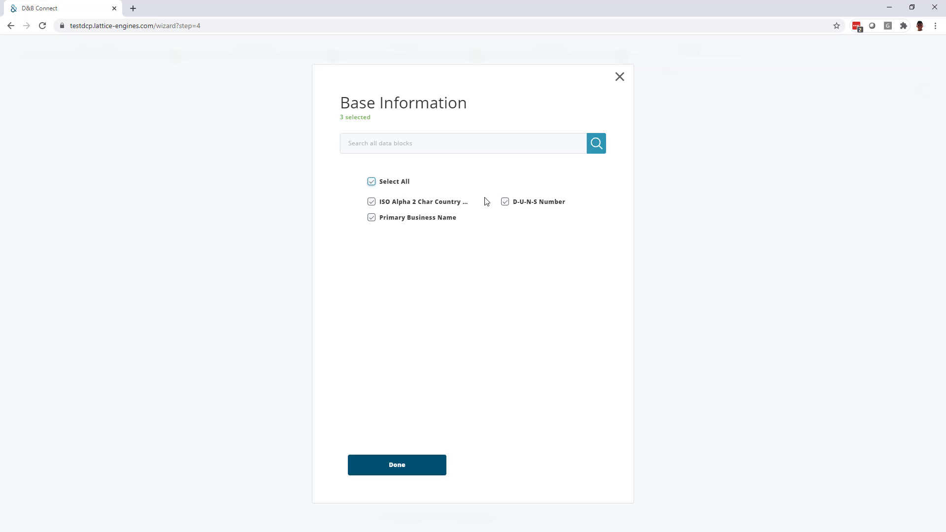
left_click(399, 469)
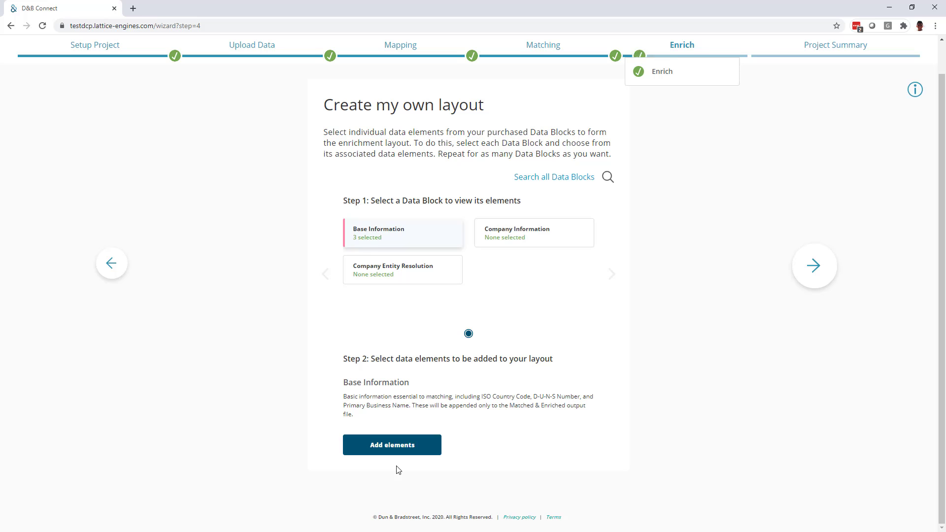
Step: Search the Company Information data block for "employees" and add all matching elements to the layout
left_click(531, 245)
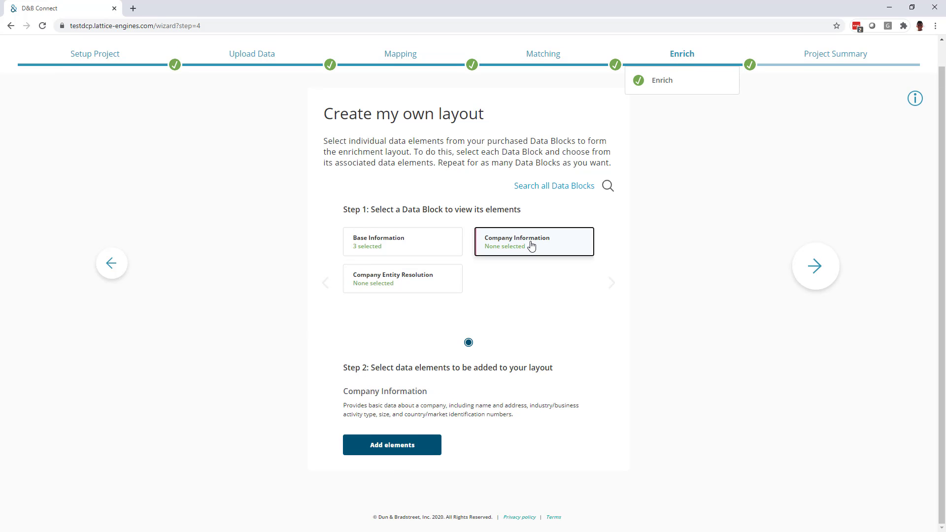
left_click(392, 446)
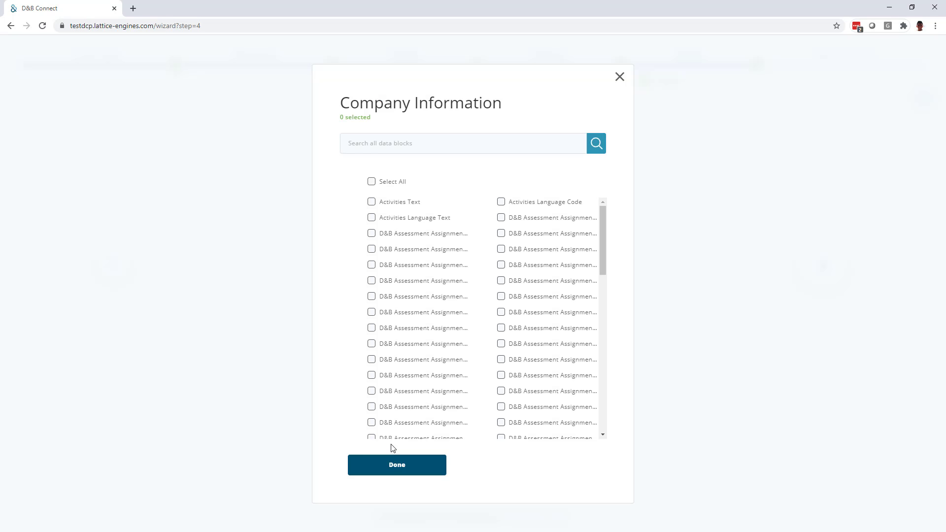
left_click(397, 143)
type("em")
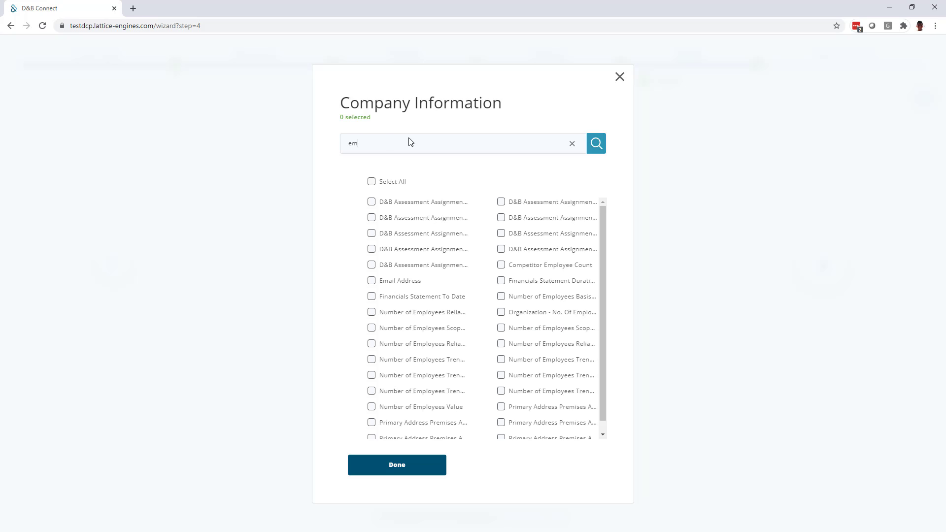
type("ployees")
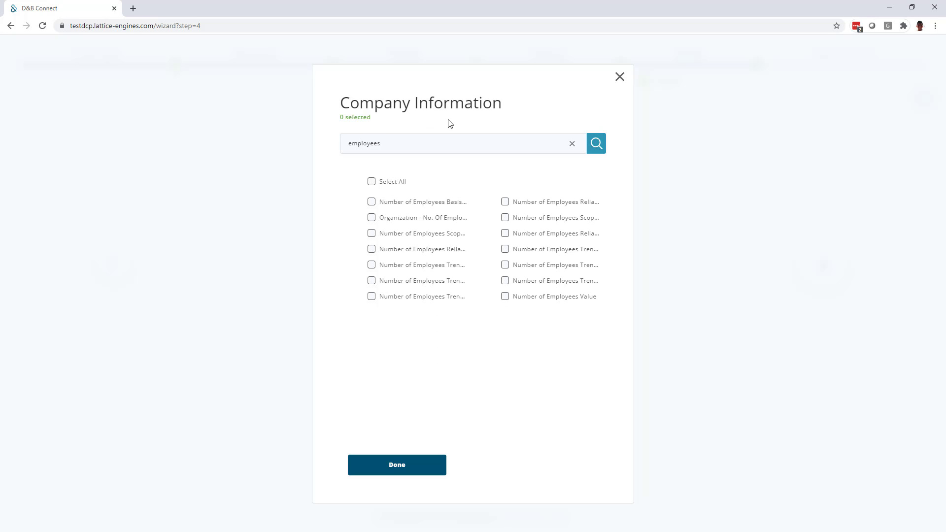
left_click(507, 300)
left_click(372, 182)
left_click(389, 472)
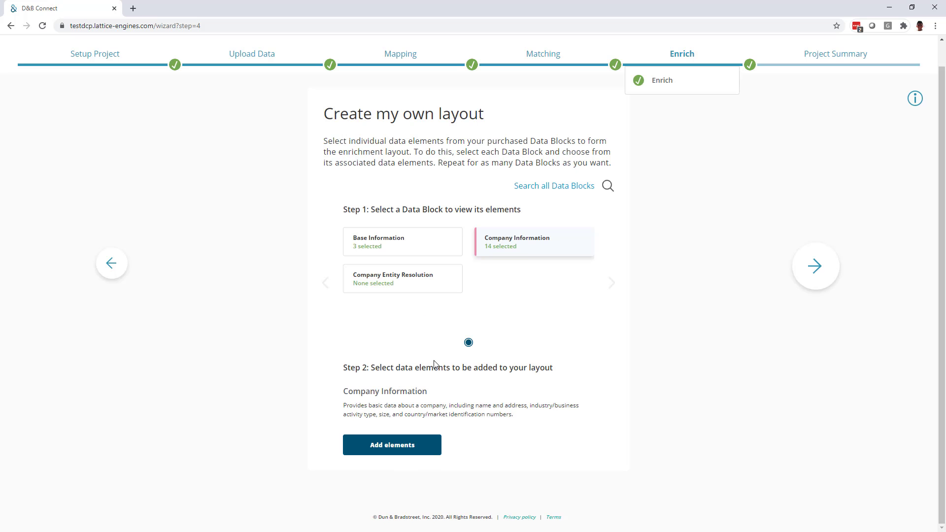
Step: Add all elements of the Company Entity Resolution data block to the enrichment layout
left_click(420, 289)
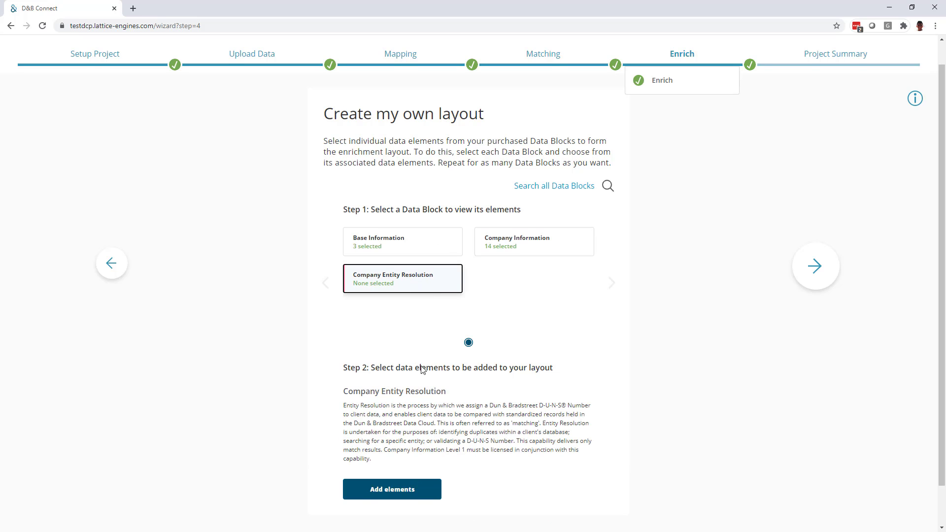
scroll(422, 369, "down", 1)
left_click(422, 480)
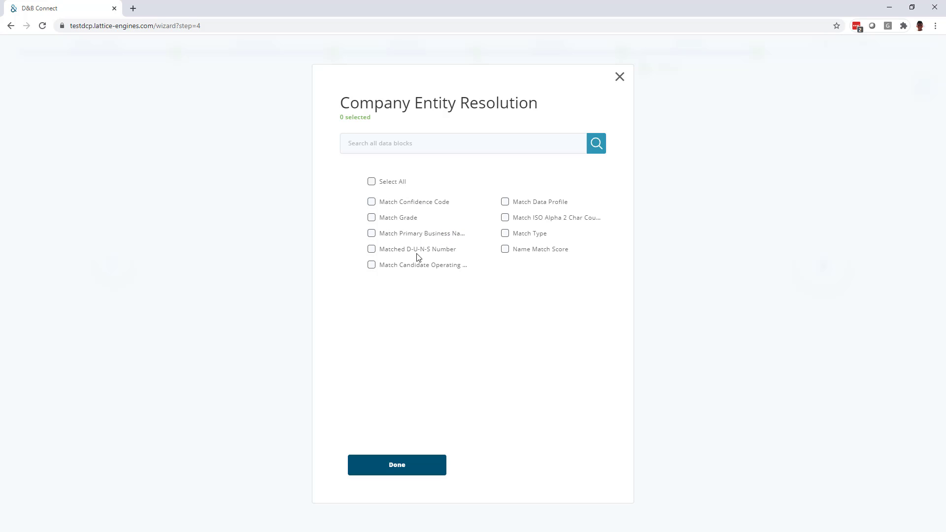
left_click(372, 182)
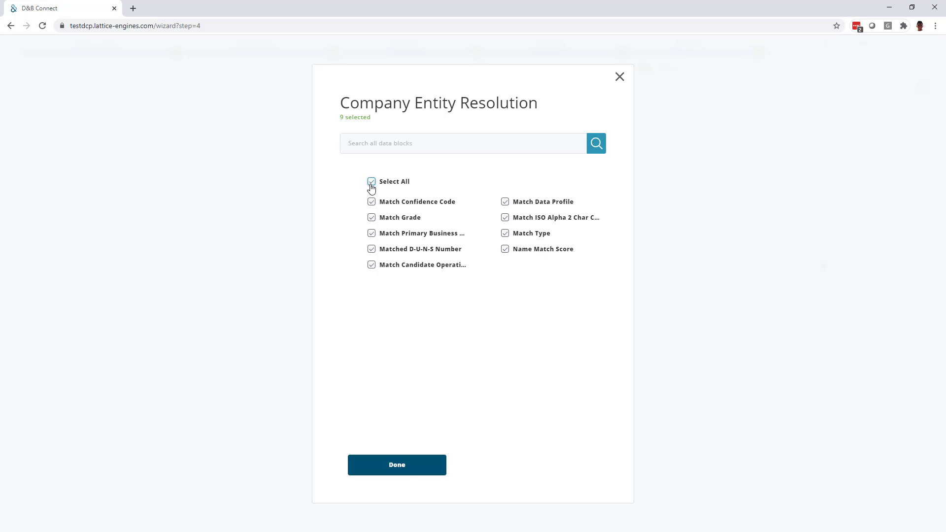
left_click(400, 465)
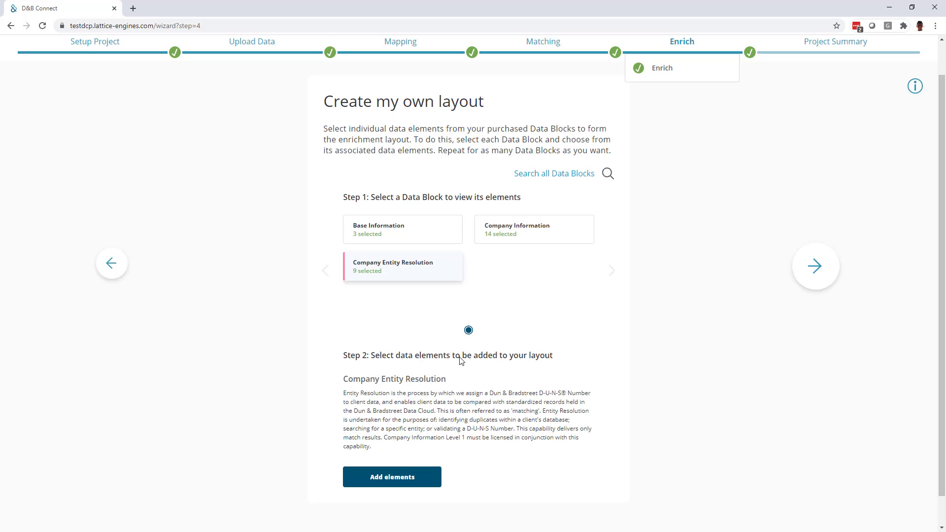
Step: Continue to the project summary, review its mapping, data types, match rules and enrichment sections, and complete the setup
left_click(812, 267)
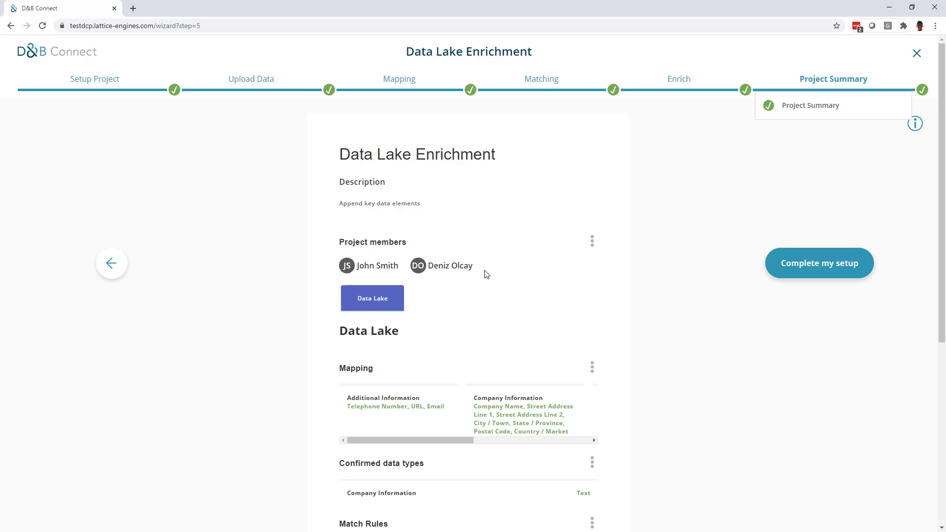
scroll(487, 276, "down", 1)
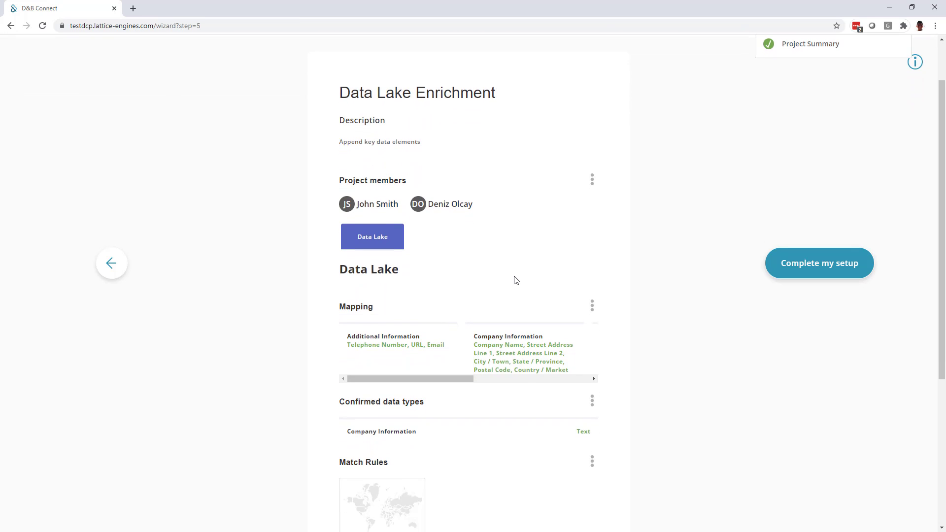
scroll(513, 275, "down", 1)
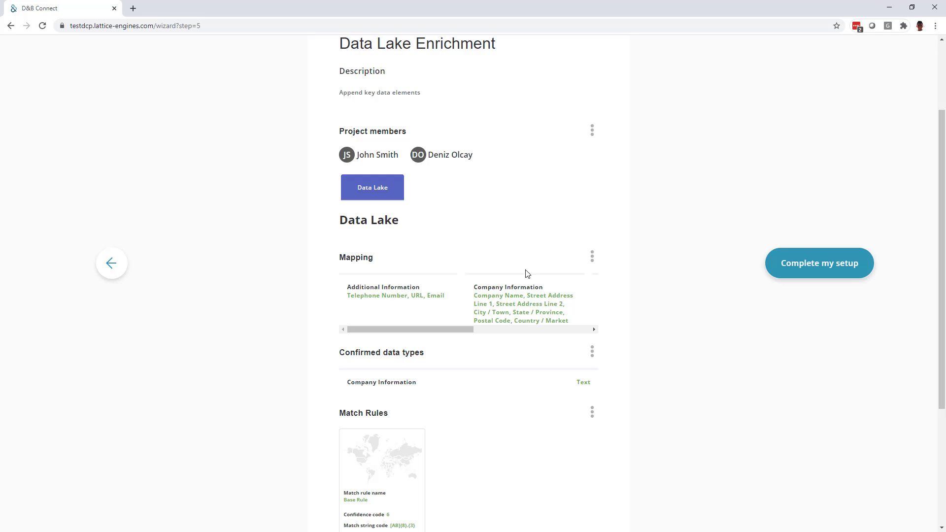
left_click(593, 258)
left_click(619, 326)
scroll(464, 350, "down", 3)
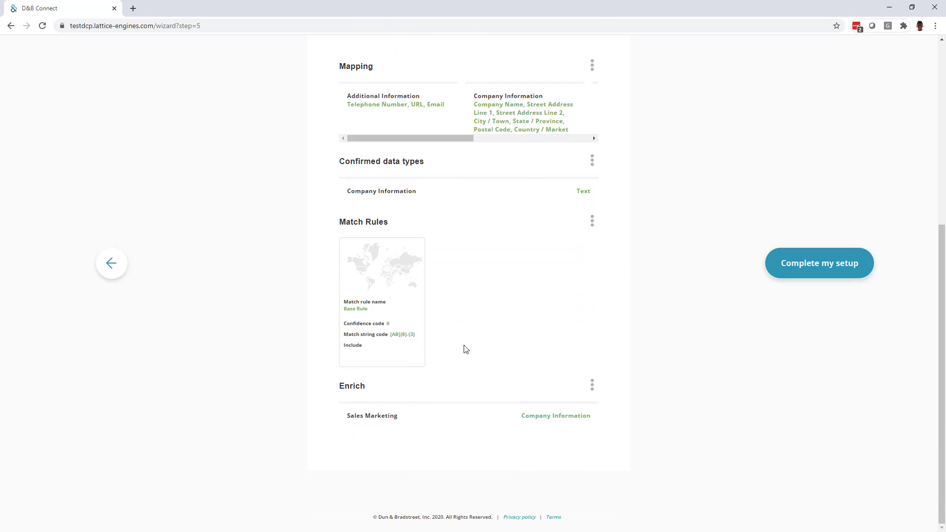
scroll(468, 348, "up", 6)
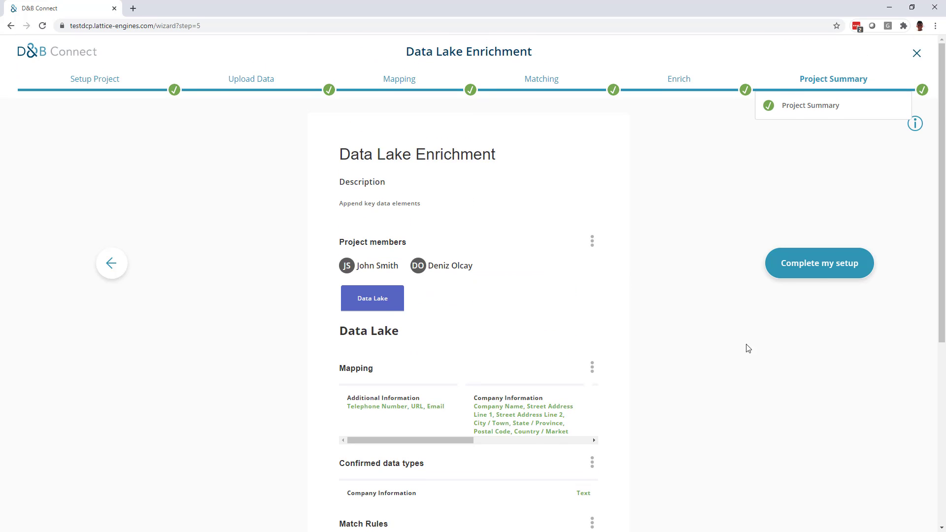
left_click(817, 268)
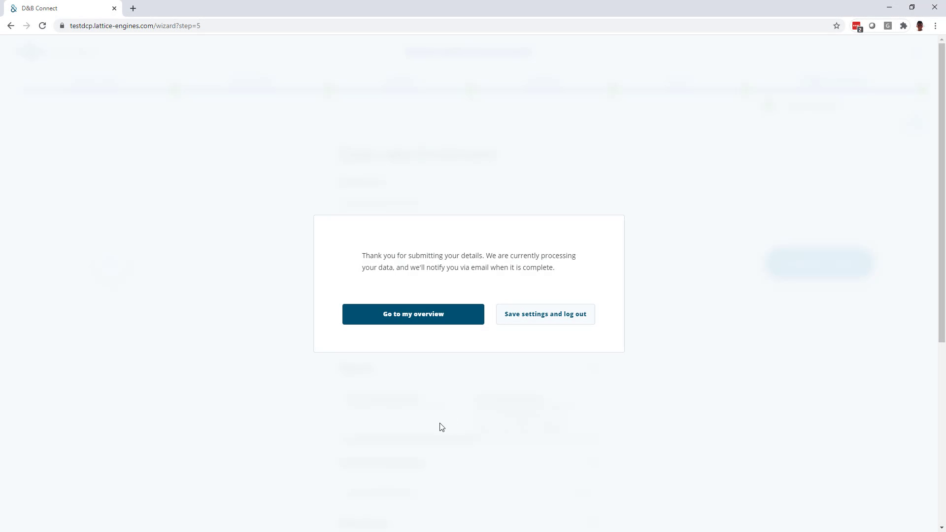
Step: Go to the overview and expand the newly submitted Data Lake Enrichment project in the company projects list
left_click(423, 323)
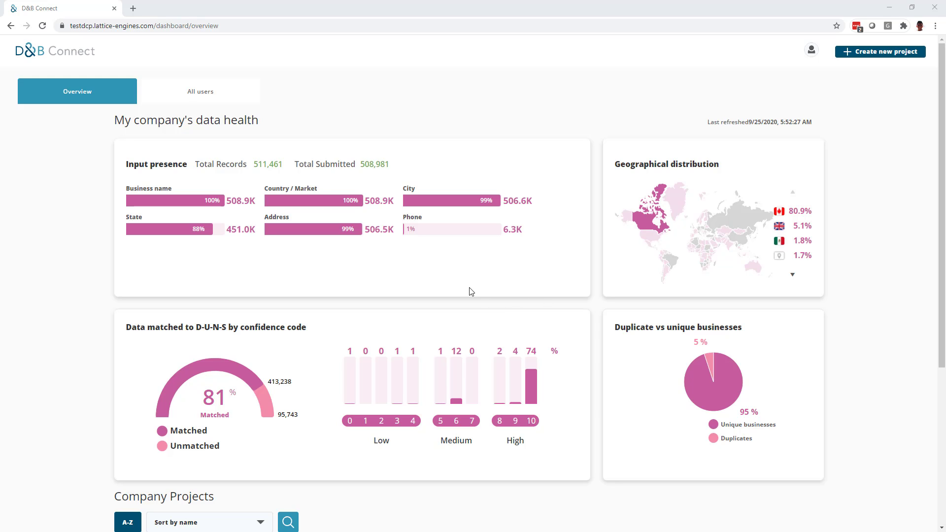
scroll(401, 282, "down", 5)
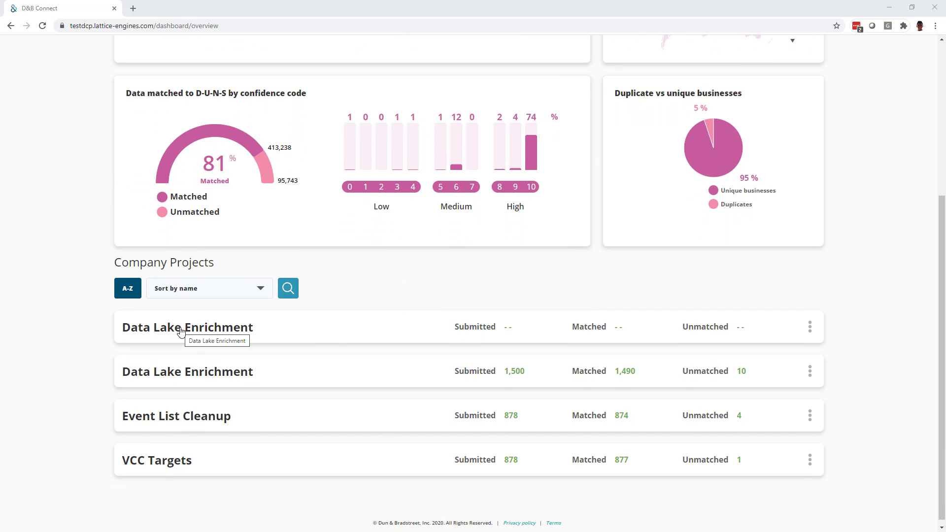
left_click(179, 327)
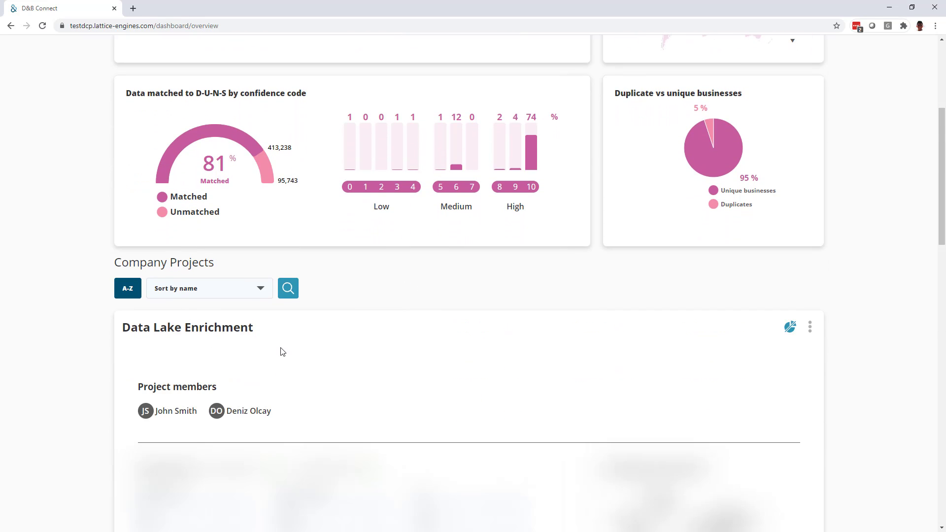
Step: Examine the submitted Data Lake Enrichment project's dashboards, Data Lake source, upload card and file processing status
scroll(283, 357, "down", 2)
scroll(283, 356, "down", 13)
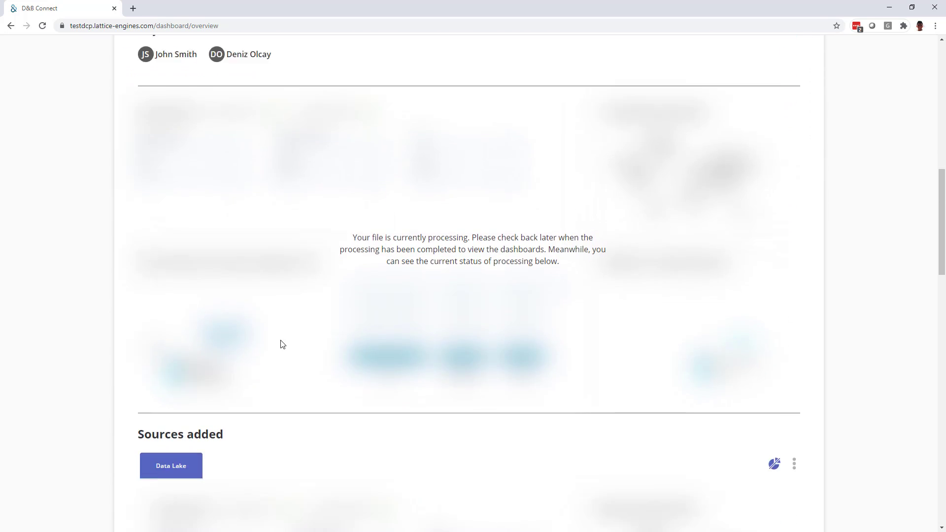
scroll(281, 347, "down", 5)
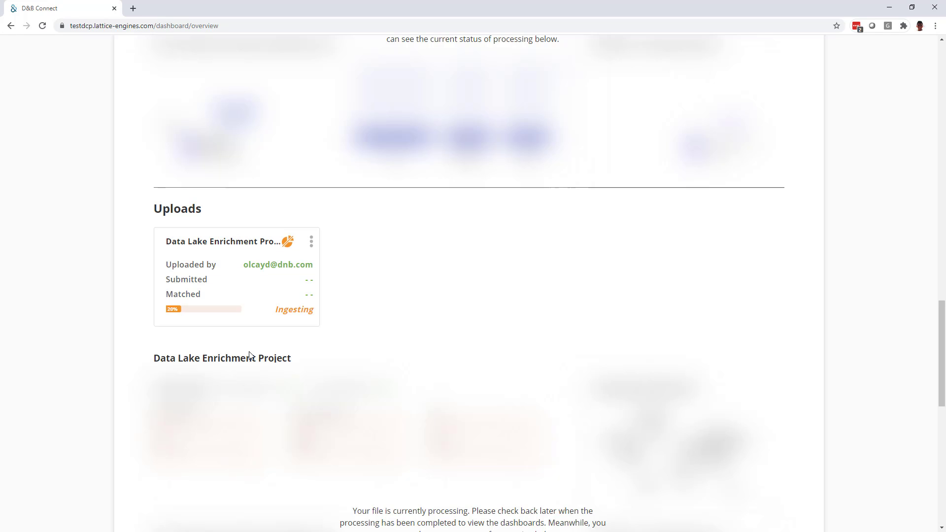
scroll(327, 374, "down", 5)
scroll(325, 375, "down", 4)
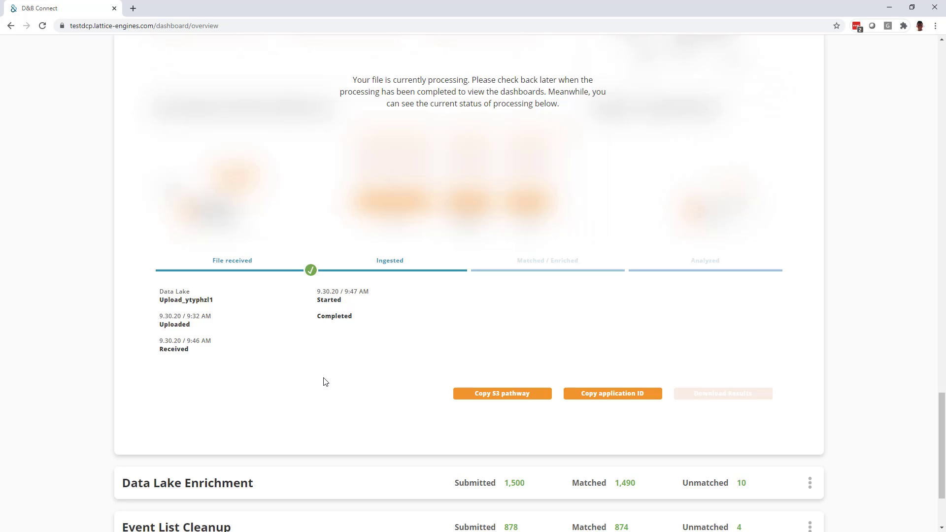
scroll(325, 382, "down", 3)
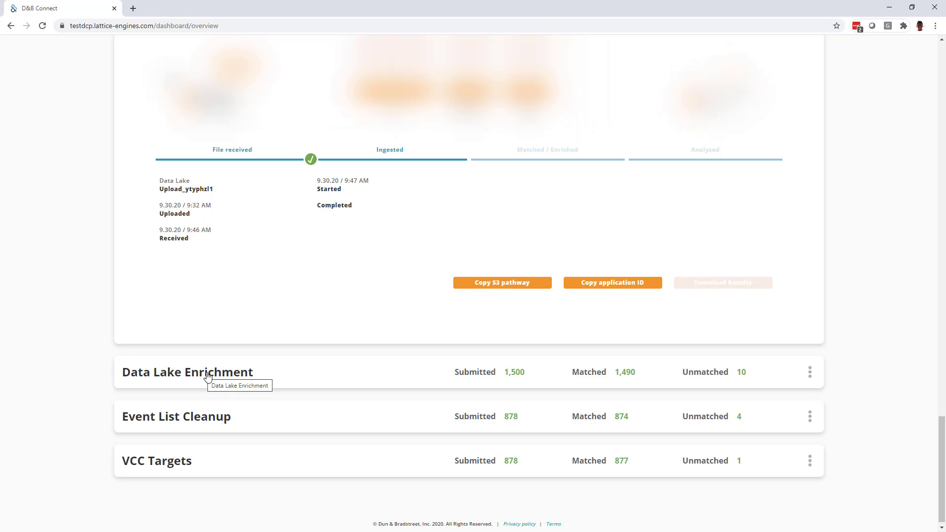
Step: Expand the already processed Data Lake Enrichment project and examine its input presence, D-U-N-S match confidence and geographical distribution charts
left_click(205, 380)
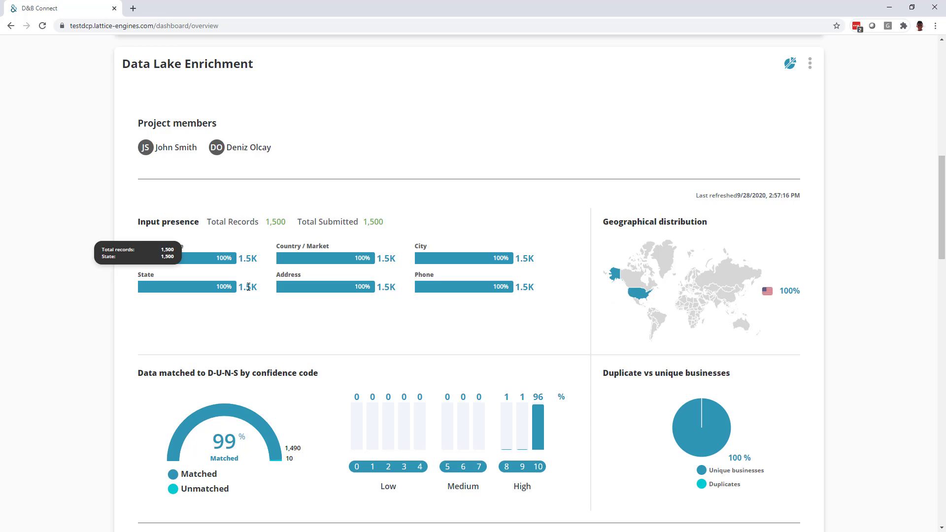
mouse_move(300, 293)
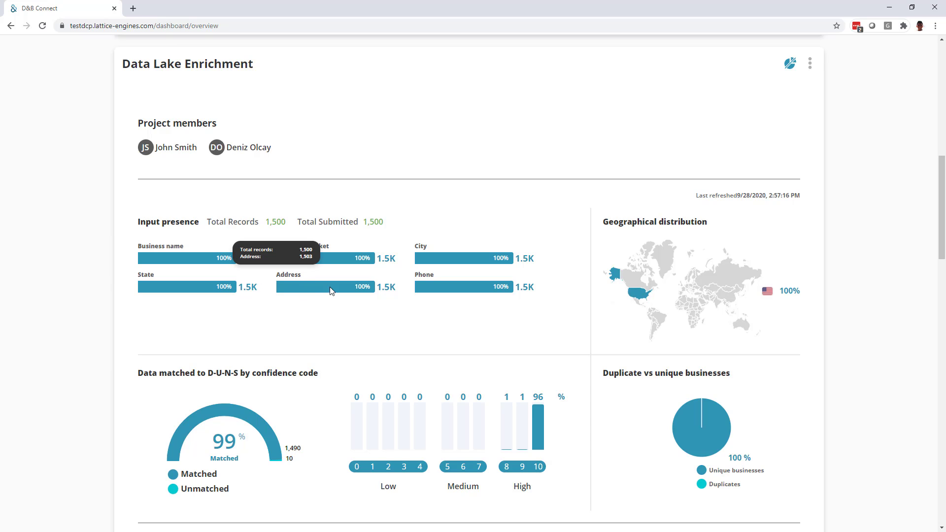
mouse_move(448, 405)
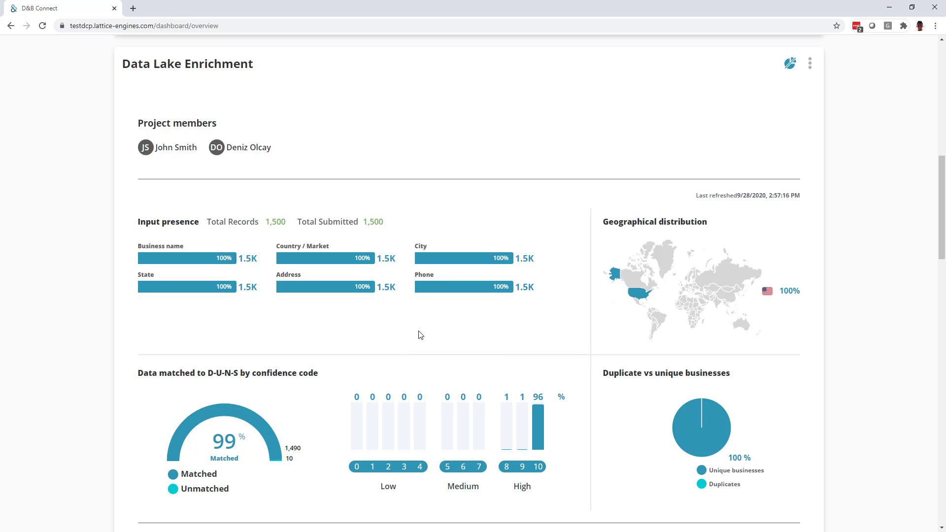
scroll(429, 345, "down", 3)
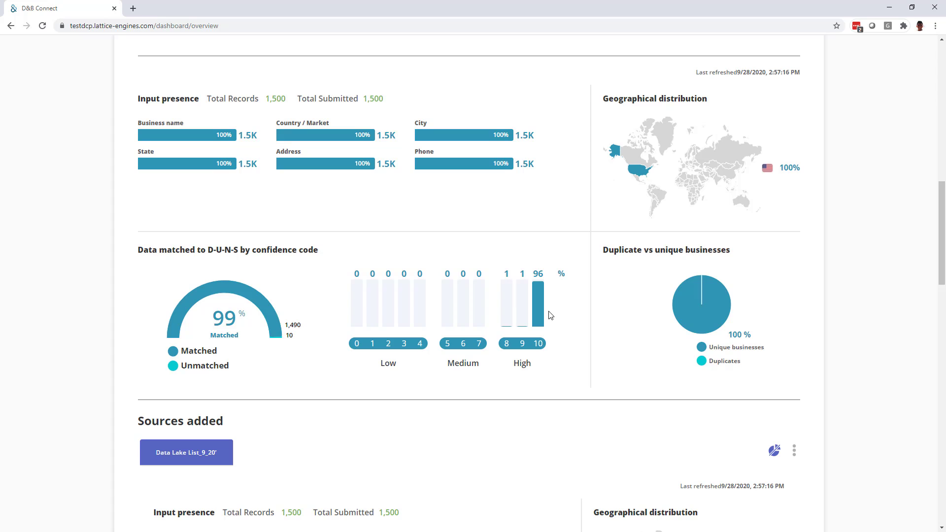
mouse_move(507, 317)
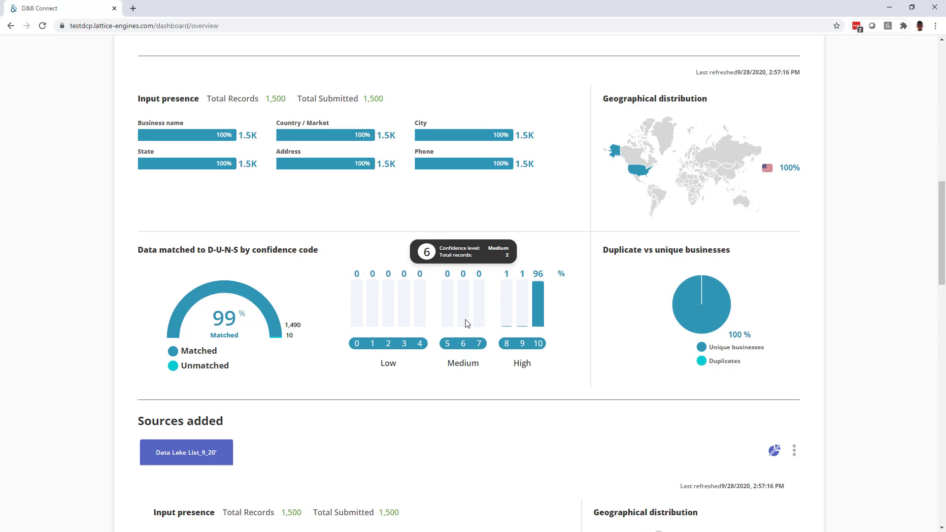
mouse_move(671, 341)
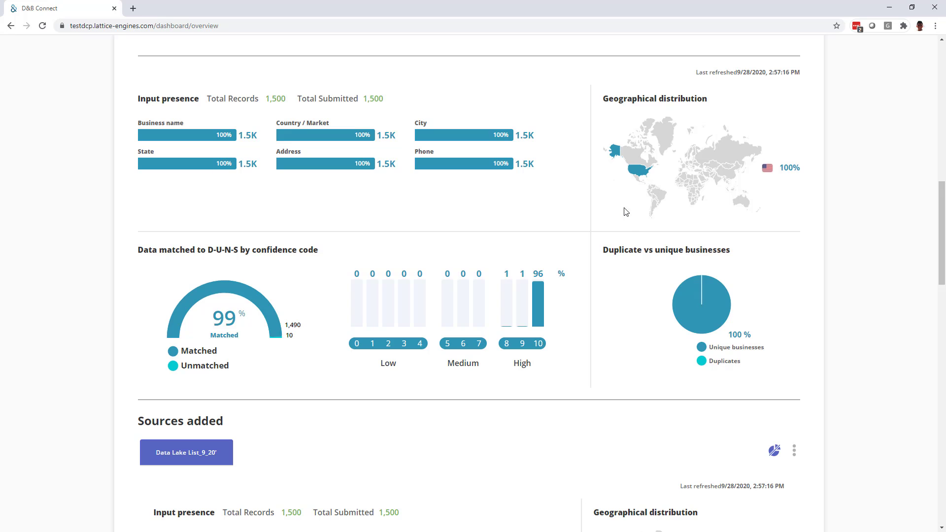
mouse_move(639, 168)
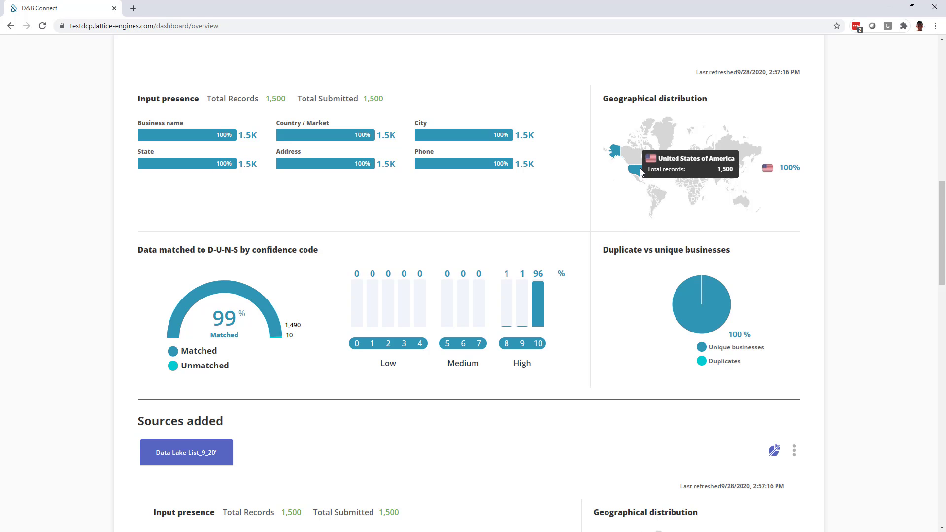
Step: Download the matched and enriched data for the D&B Connect Demo Sample File upload
scroll(459, 323, "down", 7)
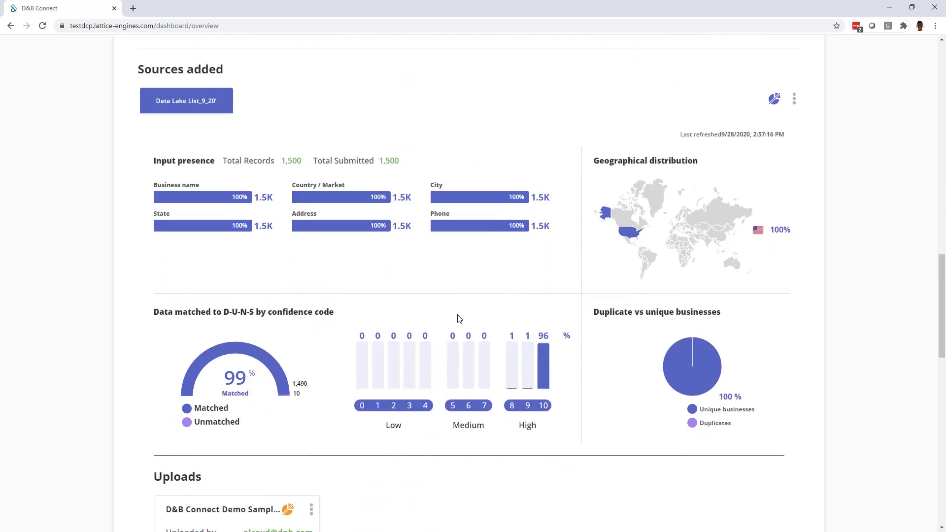
scroll(461, 317, "down", 8)
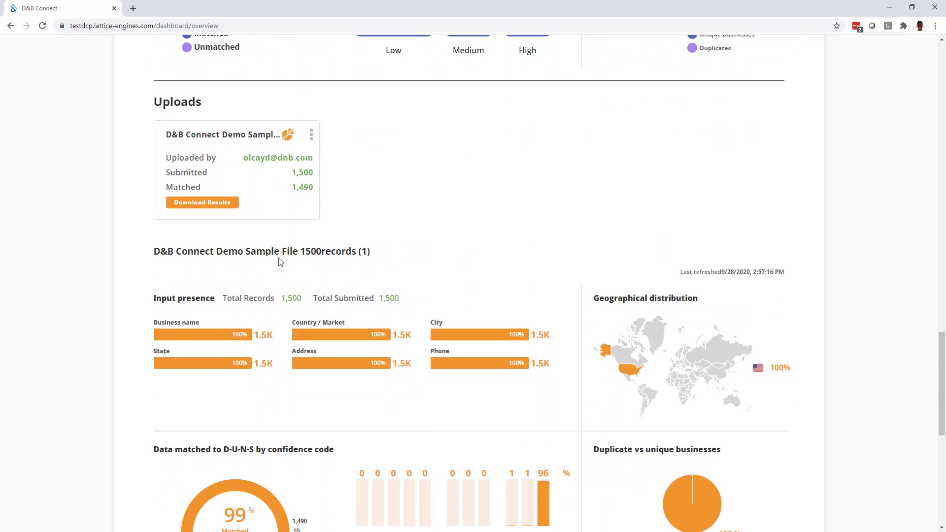
left_click(217, 204)
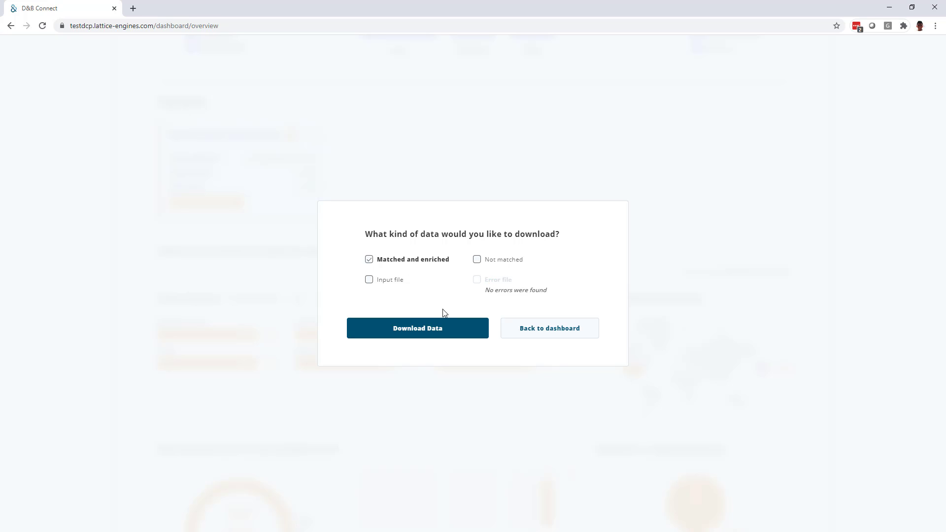
left_click(449, 330)
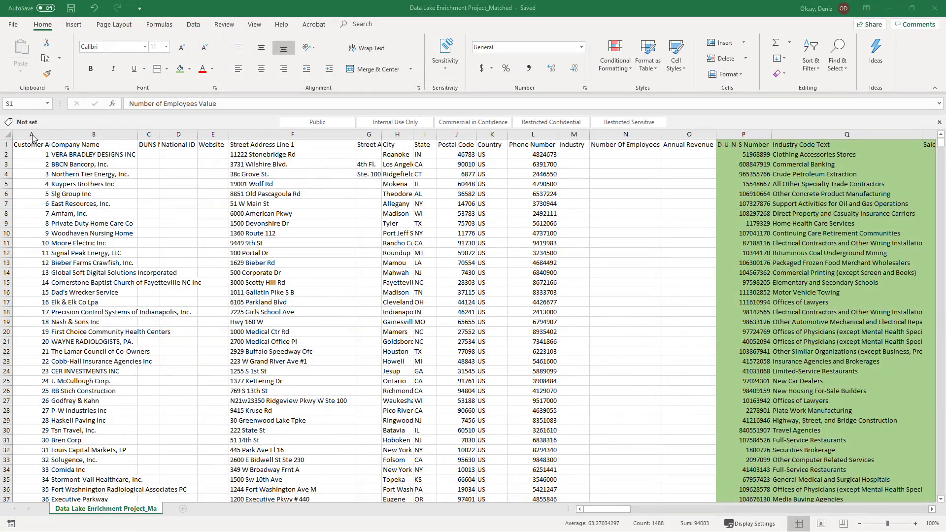
Step: In the matched results workbook in Excel, highlight the input columns Customer Account ID through Annual Revenue and look over the appended green columns
left_click_drag(47, 140, 690, 140)
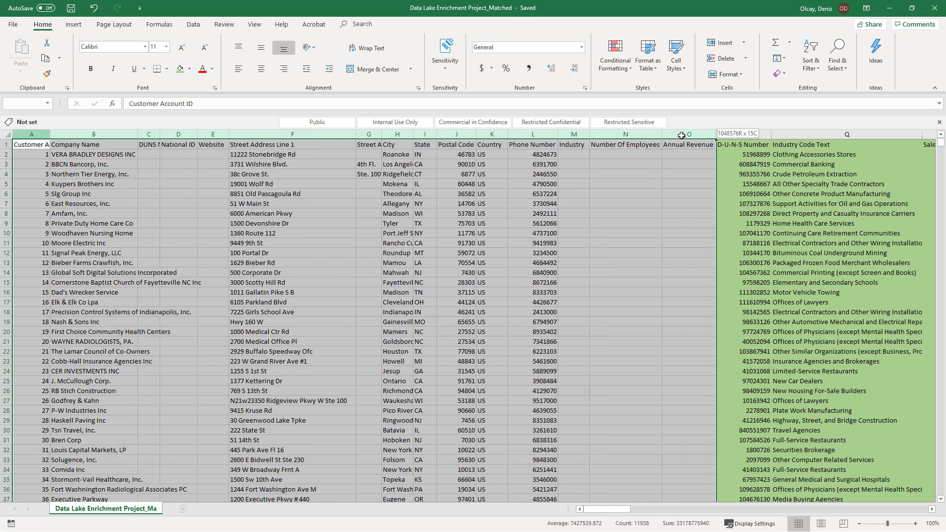
left_click(761, 196)
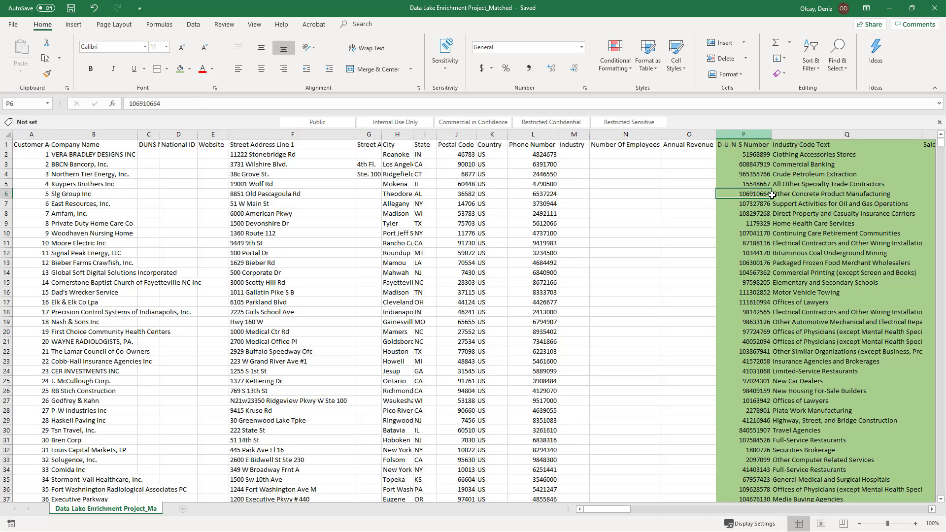
left_click(932, 510)
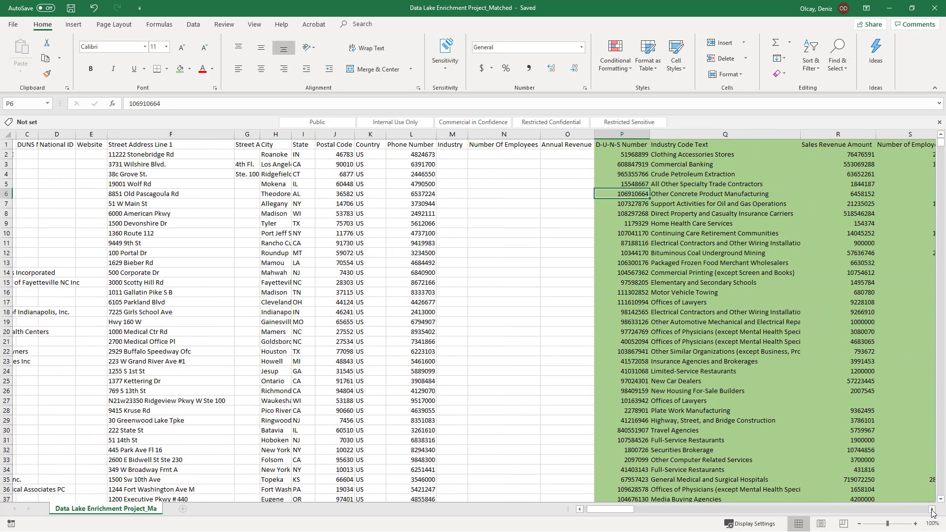
left_click(931, 510)
left_click(931, 510)
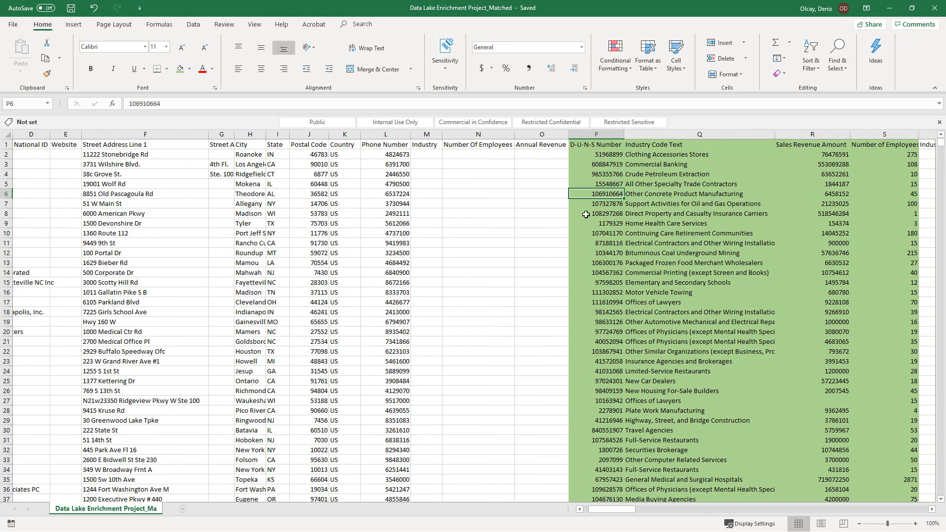
Step: Highlight the D-U-N-S Number, Industry Code Text, Sales Revenue Amount and Number of Employees columns in turn and look through their records
left_click(611, 134)
left_click(701, 135)
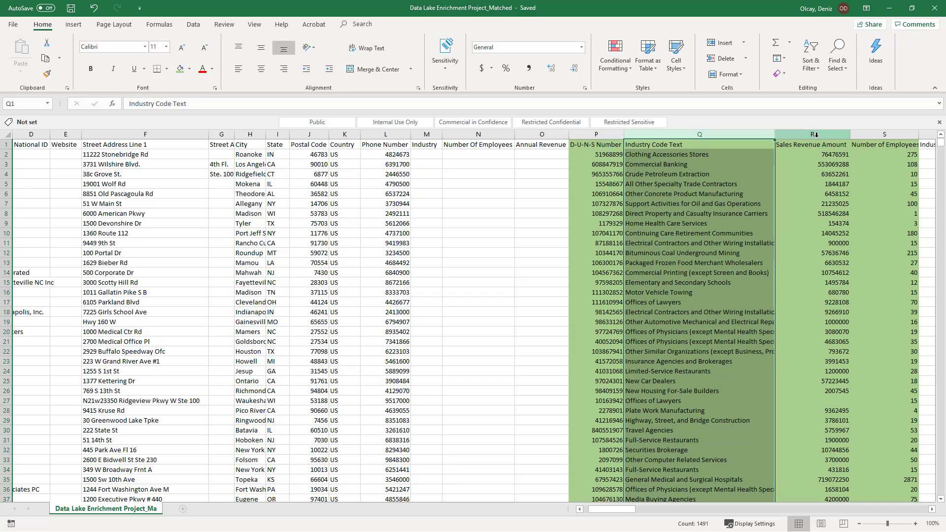
left_click(817, 135)
left_click(875, 135)
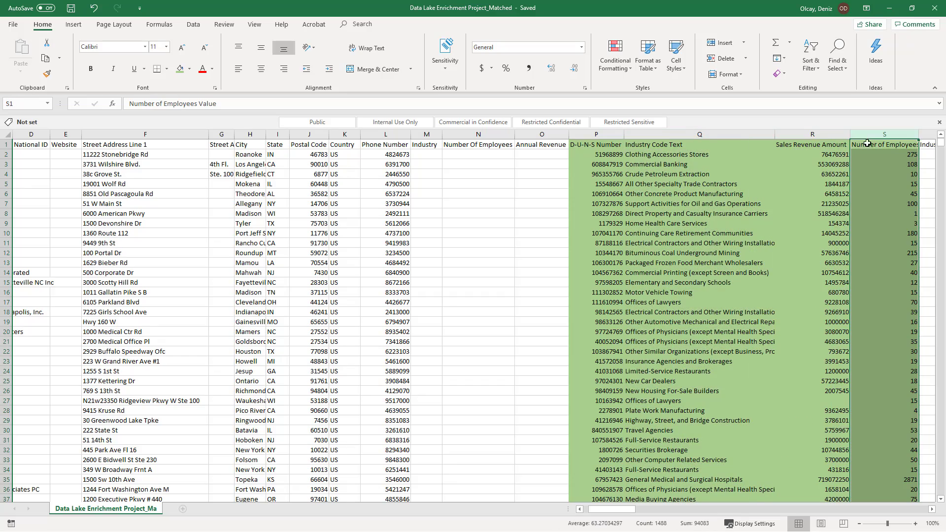
scroll(658, 288, "down", 12)
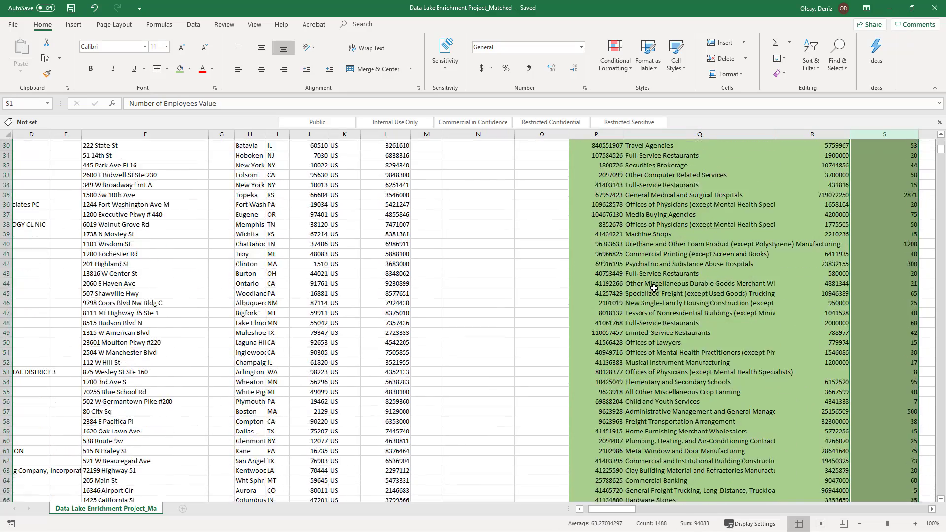
scroll(653, 289, "down", 3)
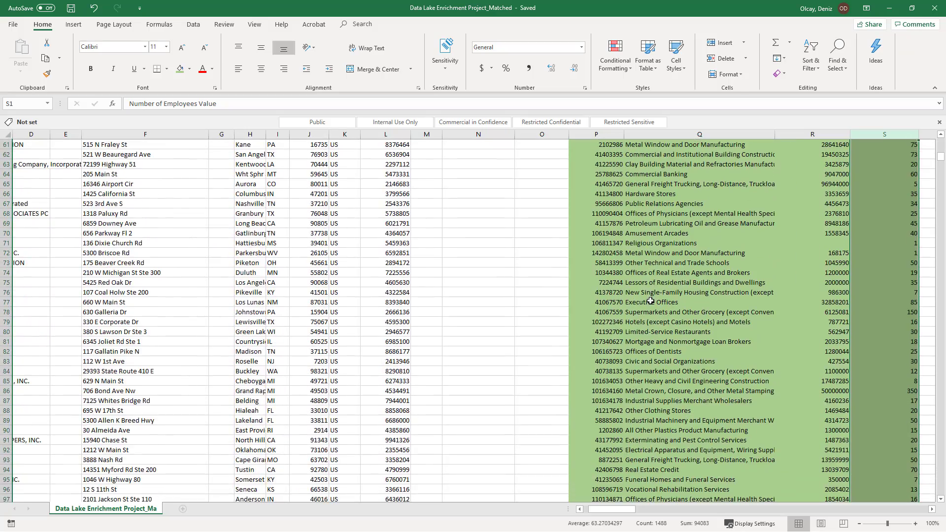
scroll(651, 302, "up", 15)
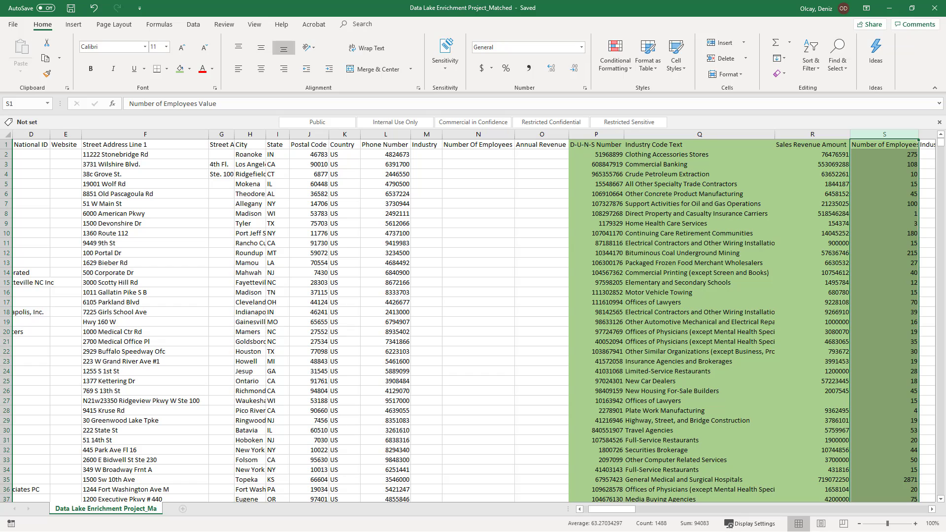
Step: Switch back to D&B Connect and look back over the project's source and match dashboards
key("alt+Tab")
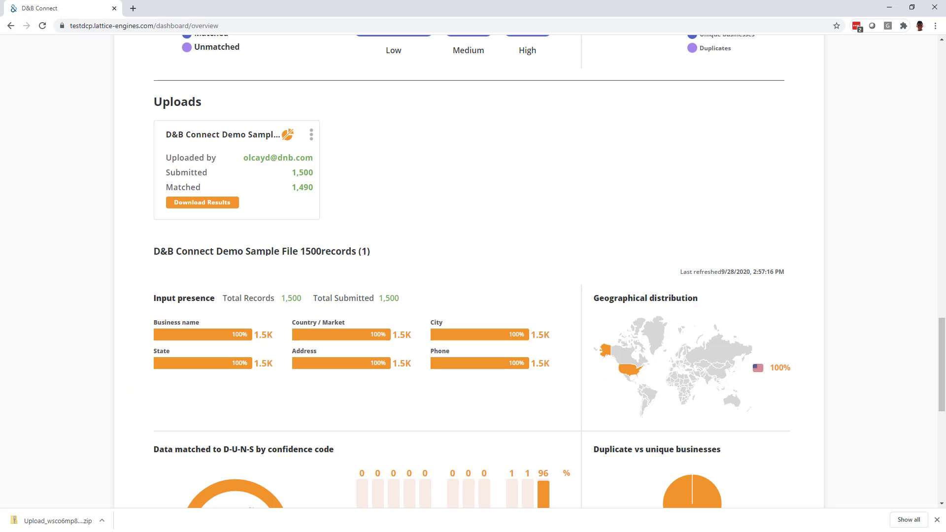
scroll(599, 269, "up", 1)
scroll(598, 269, "up", 20)
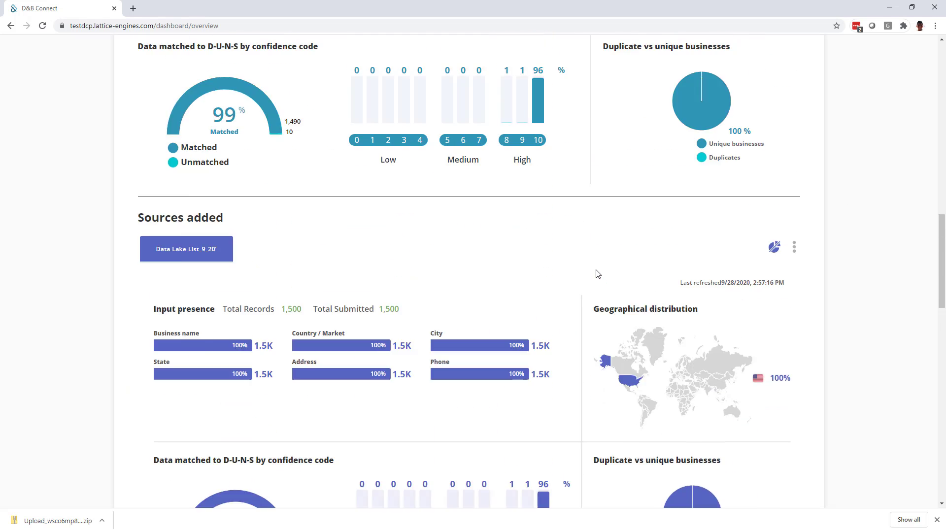